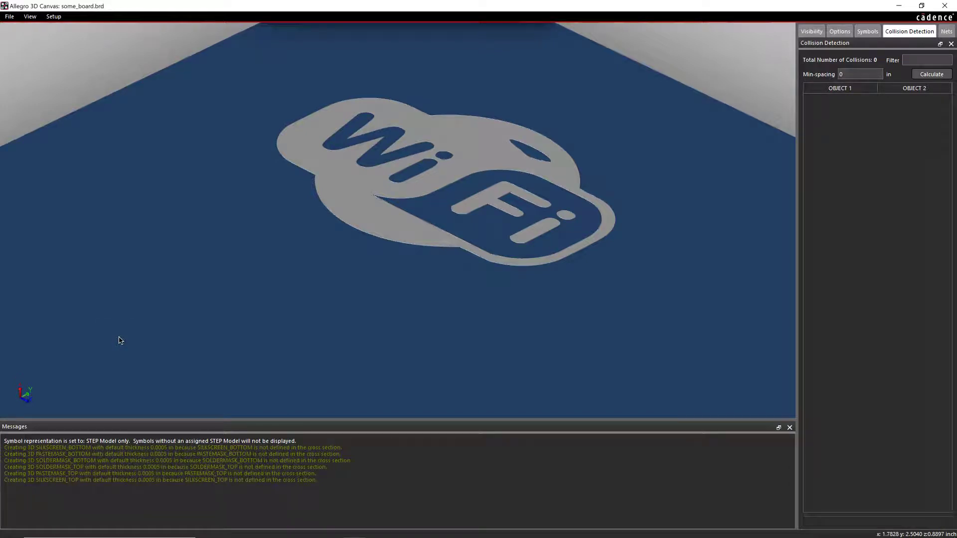
Step: Examine the Wi-Fi logo on the board in the 3D canvas from several angles, and close the 3D canvas
{"action": "left_click_drag", "start_coordinate": [324, 195], "coordinate": [342, 166]}
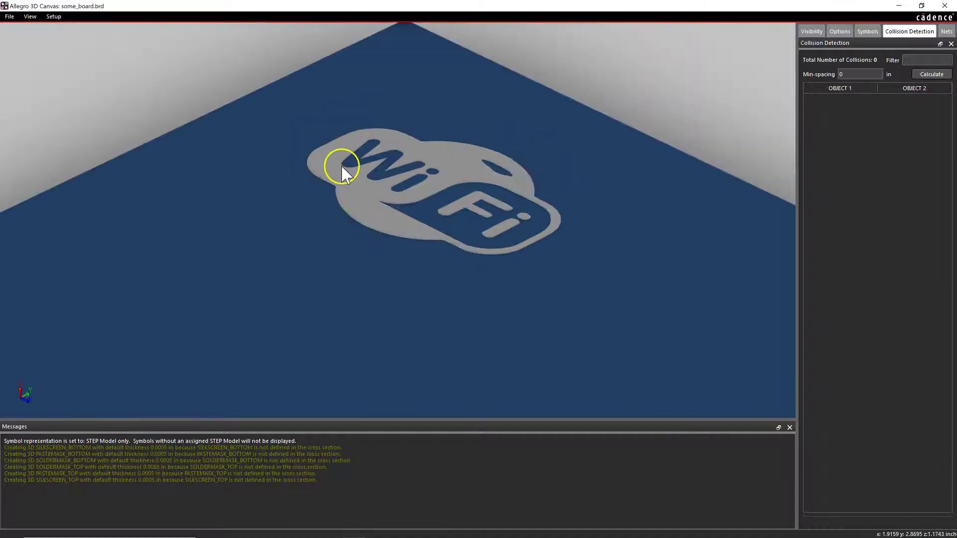
{"action": "left_click_drag", "start_coordinate": [452, 180], "coordinate": [465, 171]}
{"action": "middle_click_drag", "start_coordinate": [466, 171], "coordinate": [478, 154]}
{"action": "left_click", "coordinate": [769, 100]}
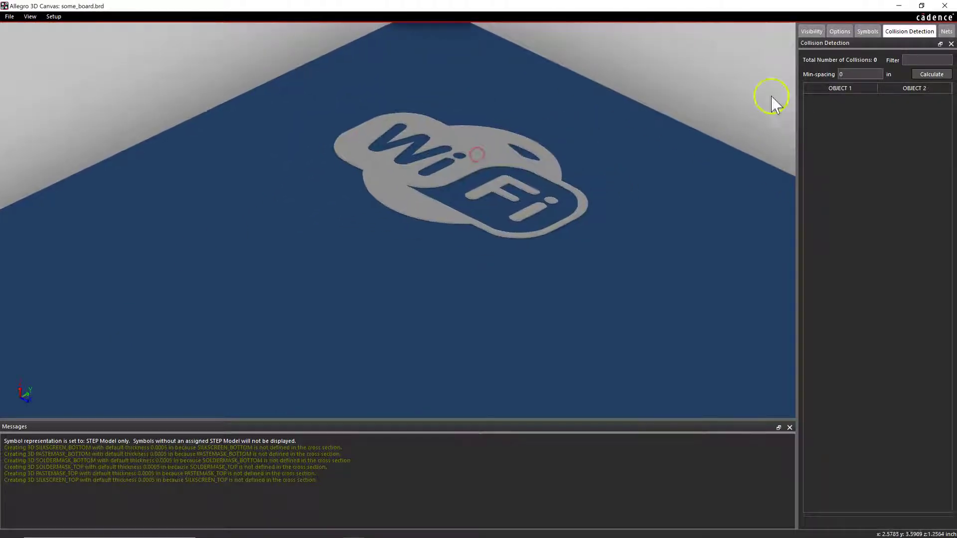
{"action": "left_click", "coordinate": [568, 190]}
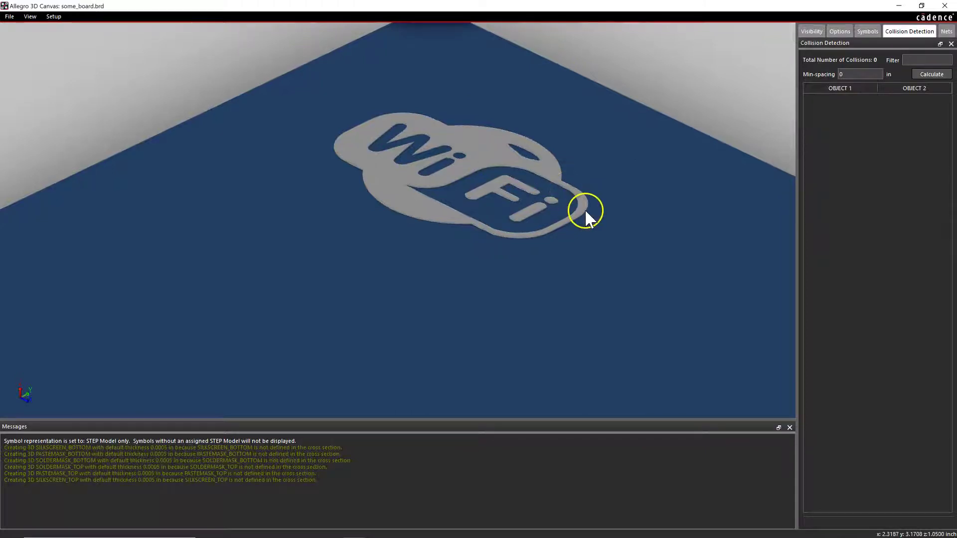
{"action": "left_click_drag", "start_coordinate": [585, 209], "coordinate": [567, 196]}
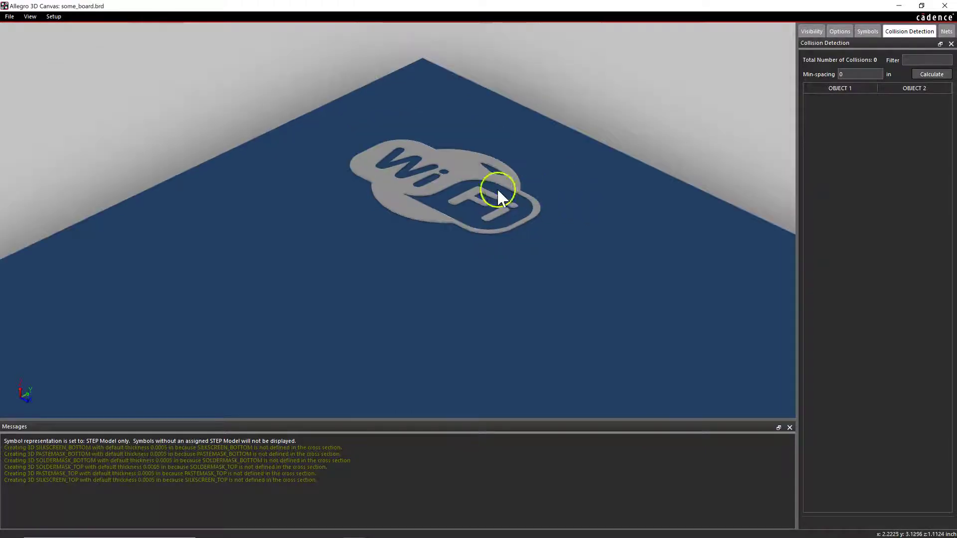
{"action": "left_click_drag", "start_coordinate": [498, 190], "coordinate": [616, 144]}
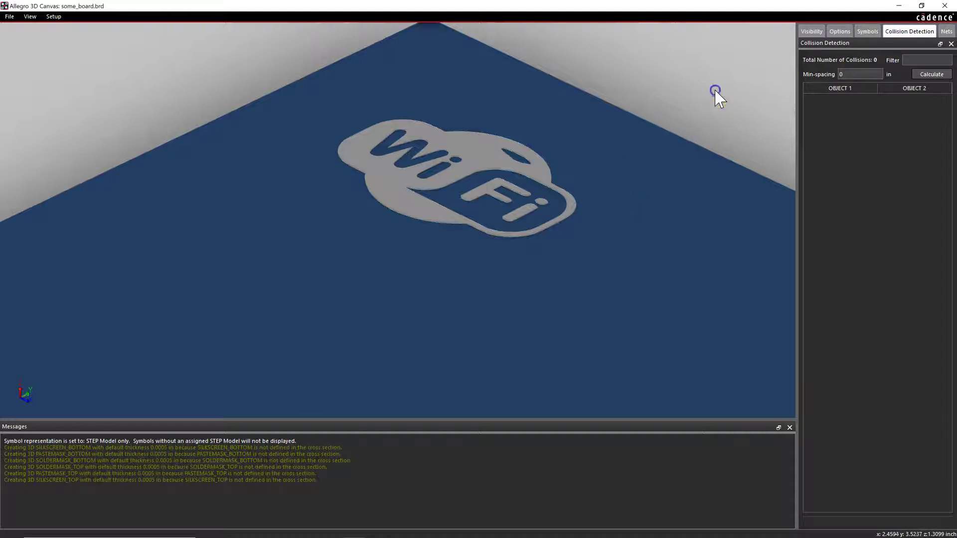
{"action": "left_click", "coordinate": [944, 5]}
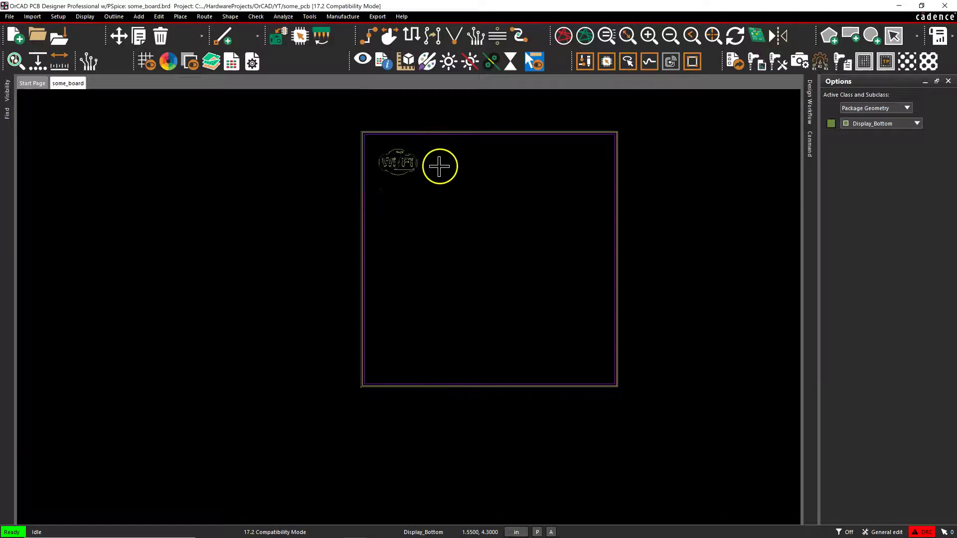
Step: Delete the Wi-Fi logo from the board's upper-left area and save the board, overwriting the existing file
{"action": "scroll", "coordinate": [440, 164], "scroll_direction": "up", "scroll_amount": 1}
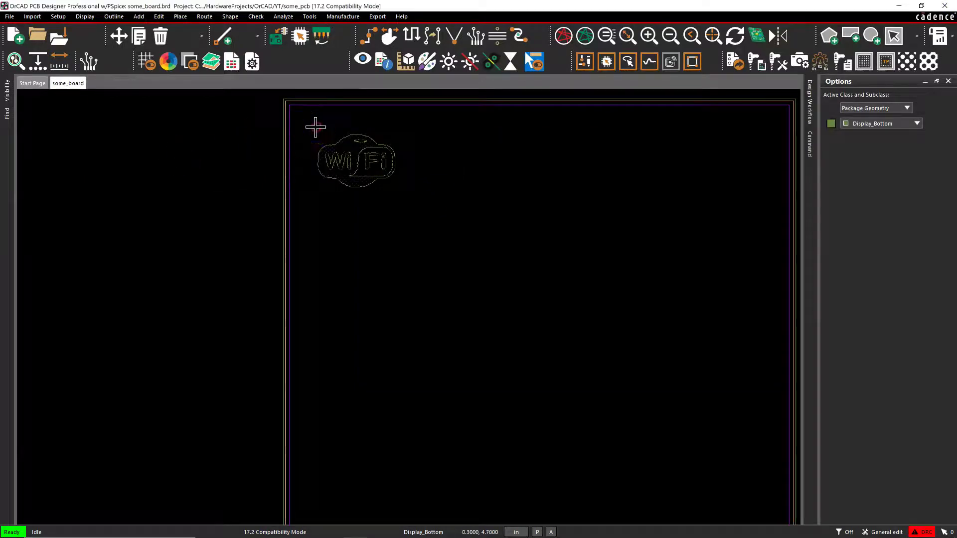
{"action": "right_click", "coordinate": [314, 128]}
{"action": "left_click", "coordinate": [370, 85]}
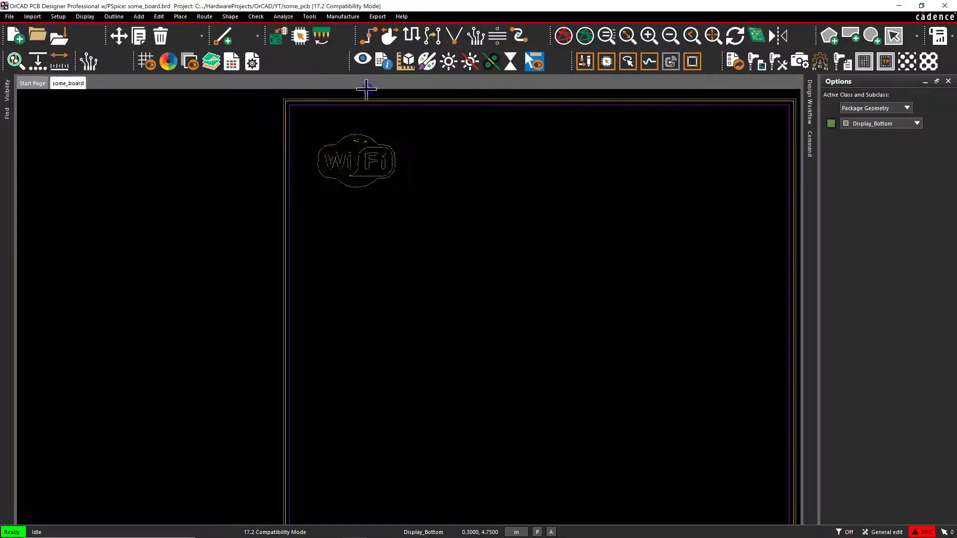
{"action": "left_click", "coordinate": [346, 149]}
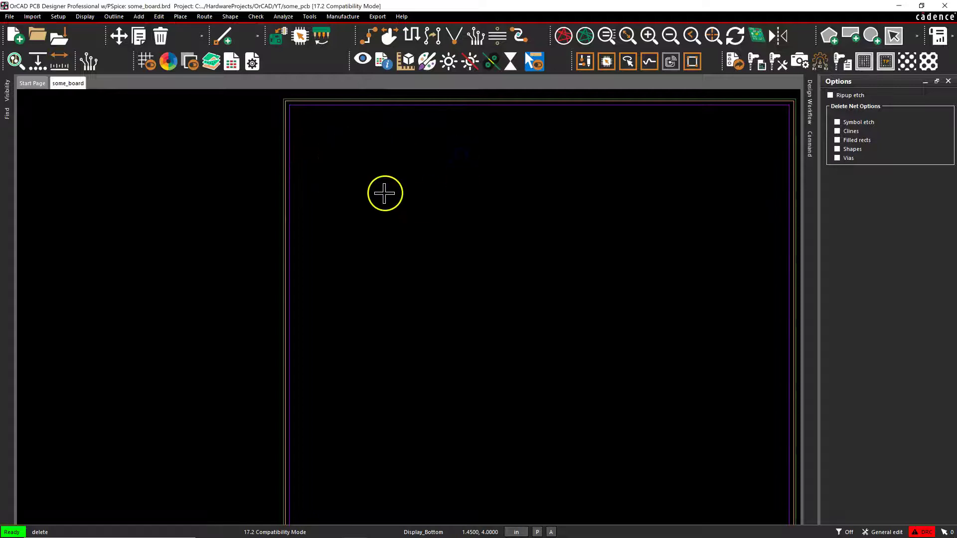
{"action": "right_click", "coordinate": [384, 193]}
{"action": "left_click", "coordinate": [394, 194]}
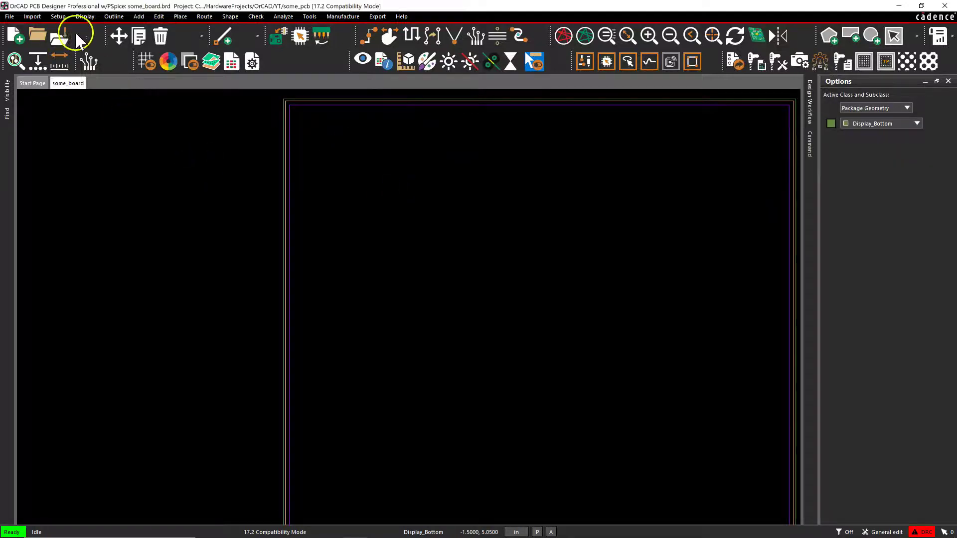
{"action": "left_click", "coordinate": [59, 36]}
{"action": "left_click", "coordinate": [519, 287]}
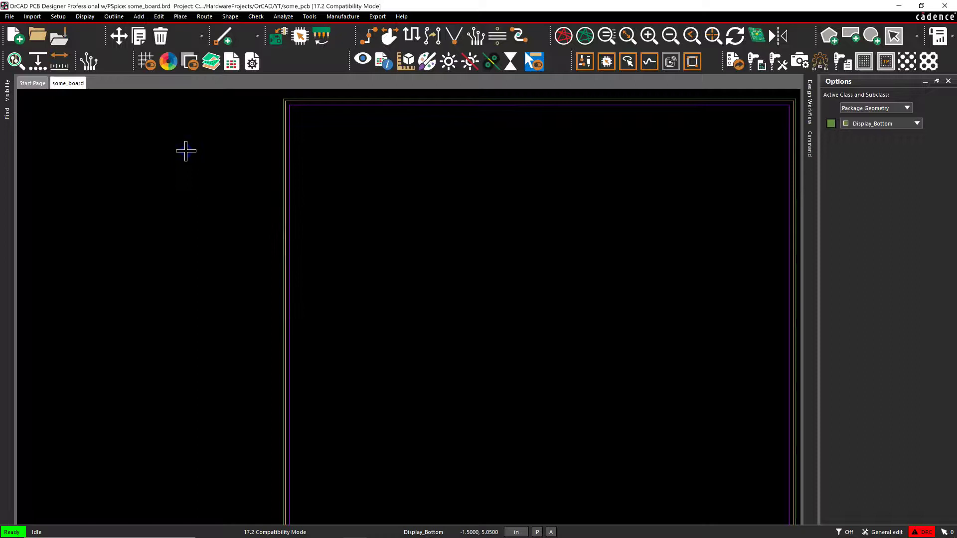
Step: Create a new format symbol drawing named wifi_logo, accepting the default inch units and sheet size C
{"action": "scroll", "coordinate": [253, 181], "scroll_direction": "down", "scroll_amount": 2}
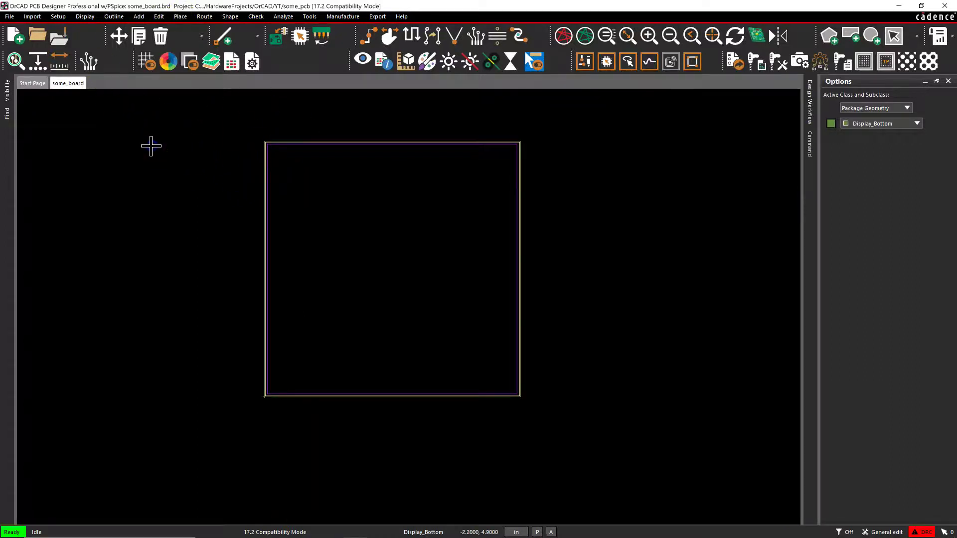
{"action": "left_click", "coordinate": [10, 17]}
{"action": "left_click", "coordinate": [23, 28]}
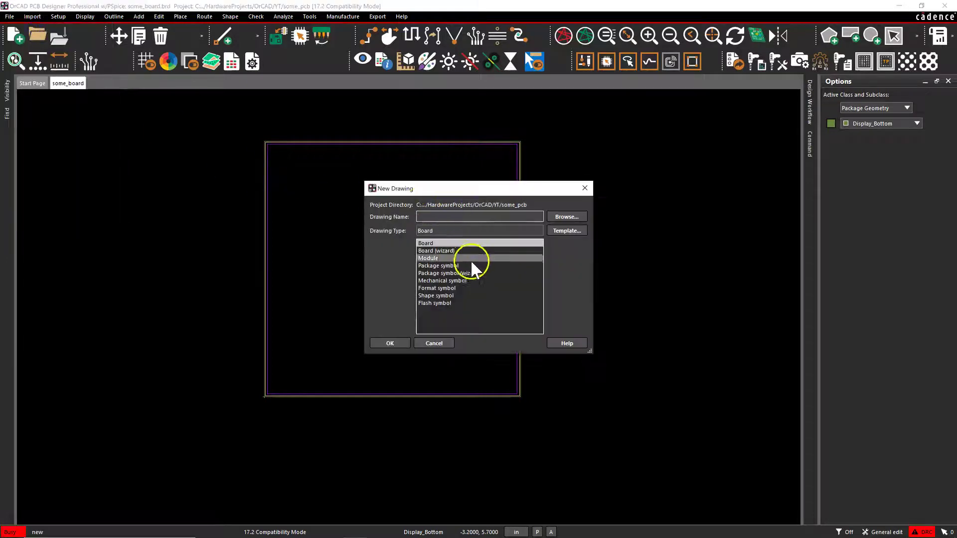
{"action": "left_click", "coordinate": [460, 288]}
{"action": "left_click", "coordinate": [478, 219]}
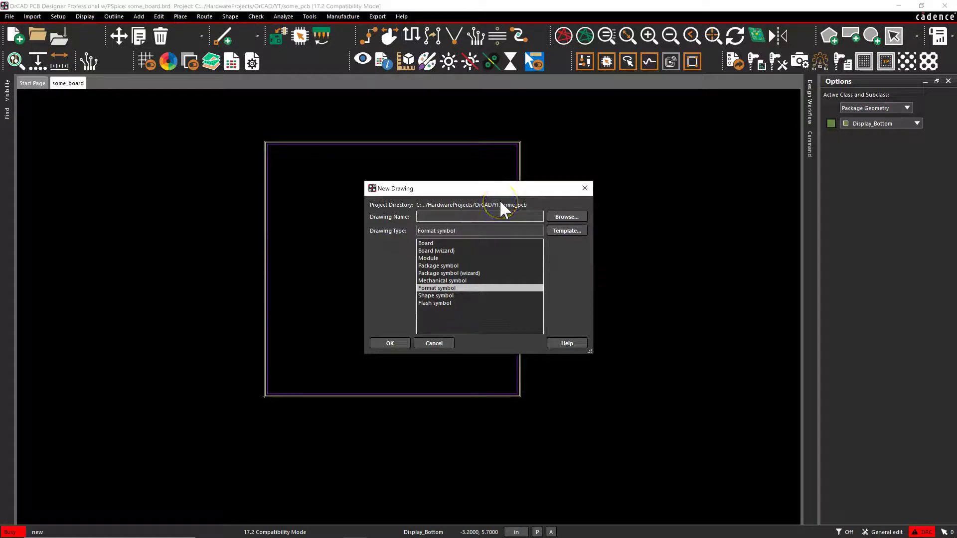
{"action": "type", "text": "wifi_logo"}
{"action": "key", "text": "Tab"}
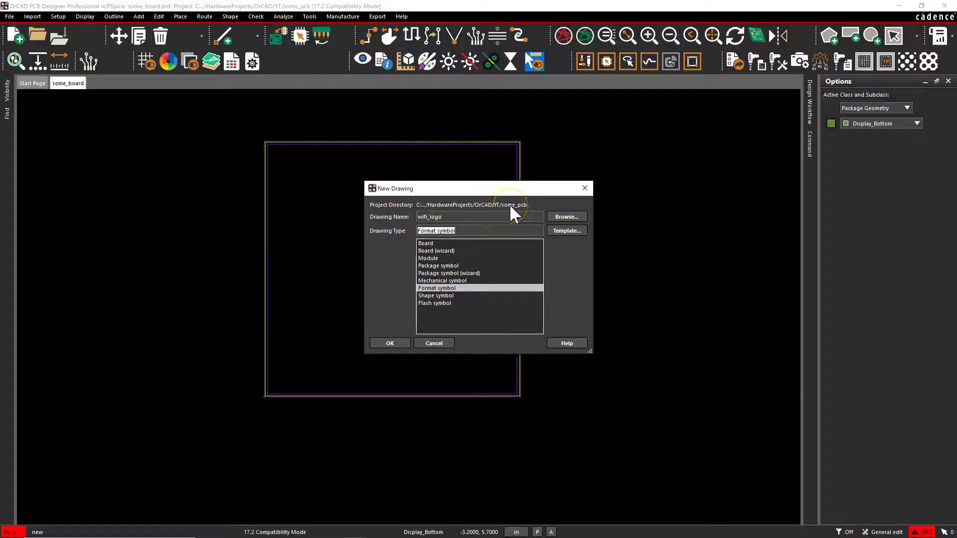
{"action": "left_click", "coordinate": [383, 344]}
{"action": "left_click", "coordinate": [546, 295]}
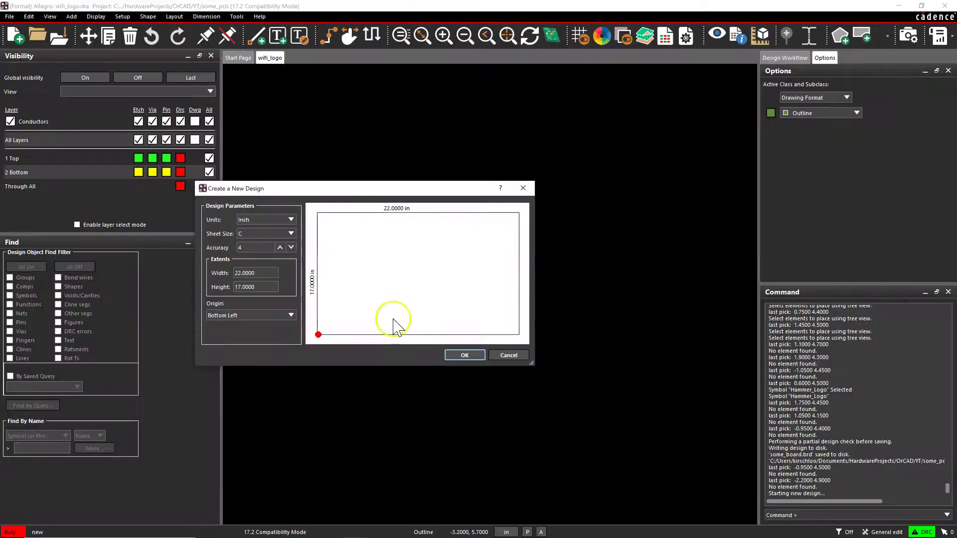
{"action": "left_click", "coordinate": [457, 354]}
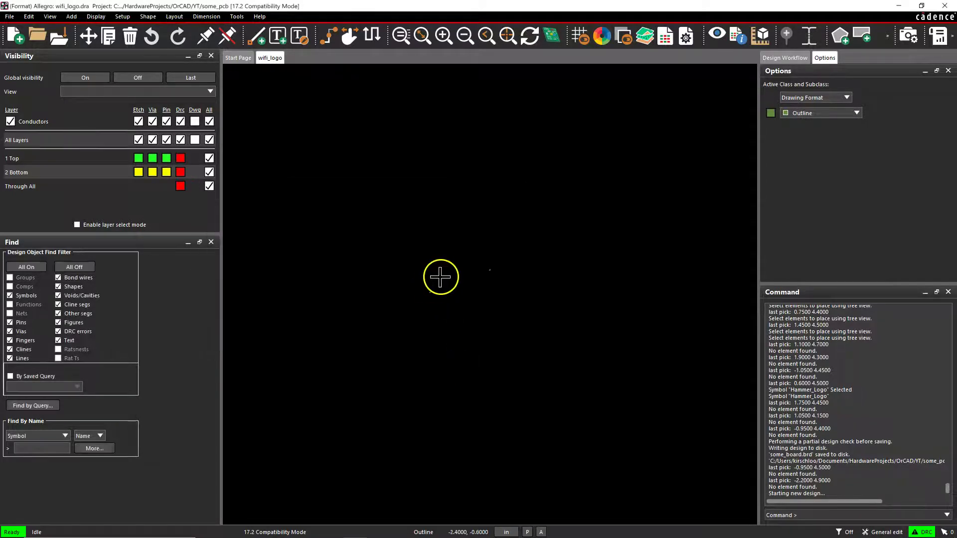
Step: Start a logo import and choose bmp_logo_hammer.bmp from the some_pcb folder as the input logo file
{"action": "left_click", "coordinate": [406, 219]}
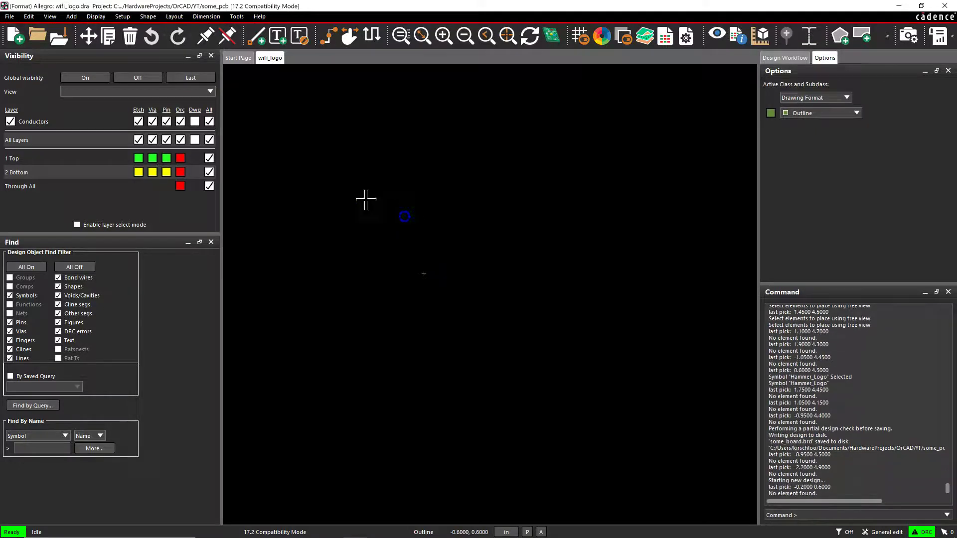
{"action": "left_click", "coordinate": [9, 17]}
{"action": "left_click", "coordinate": [9, 17]}
{"action": "left_click", "coordinate": [9, 17]}
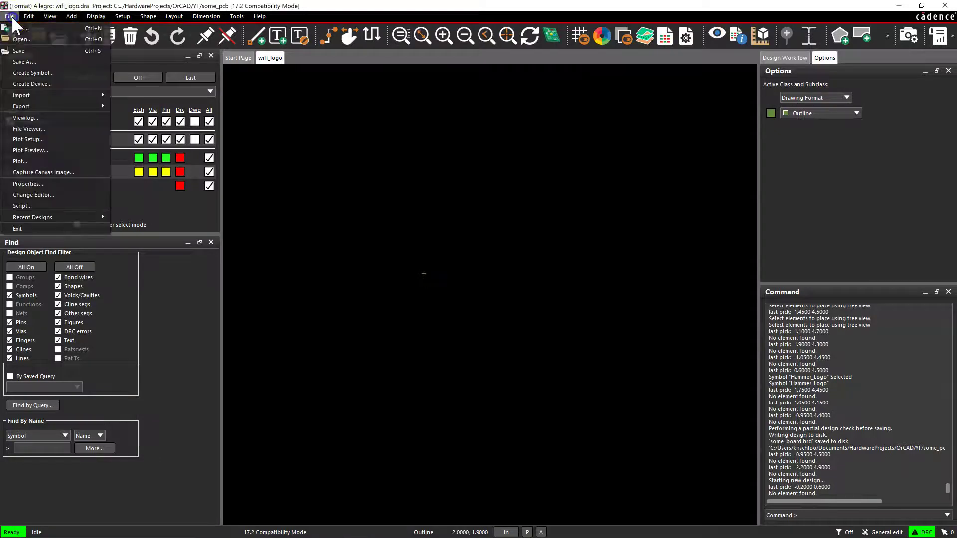
{"action": "mouse_move", "coordinate": [61, 97]}
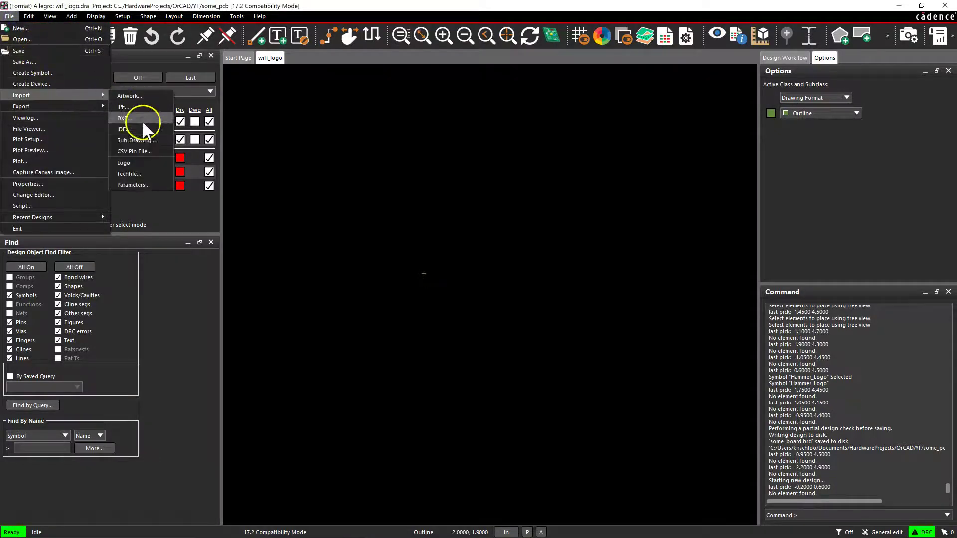
{"action": "left_click", "coordinate": [142, 161]}
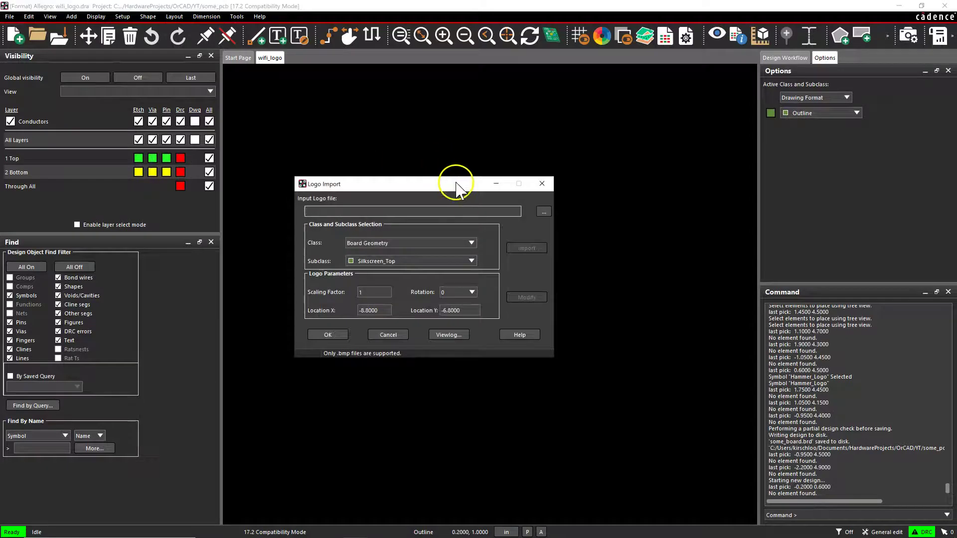
{"action": "left_click", "coordinate": [546, 210]}
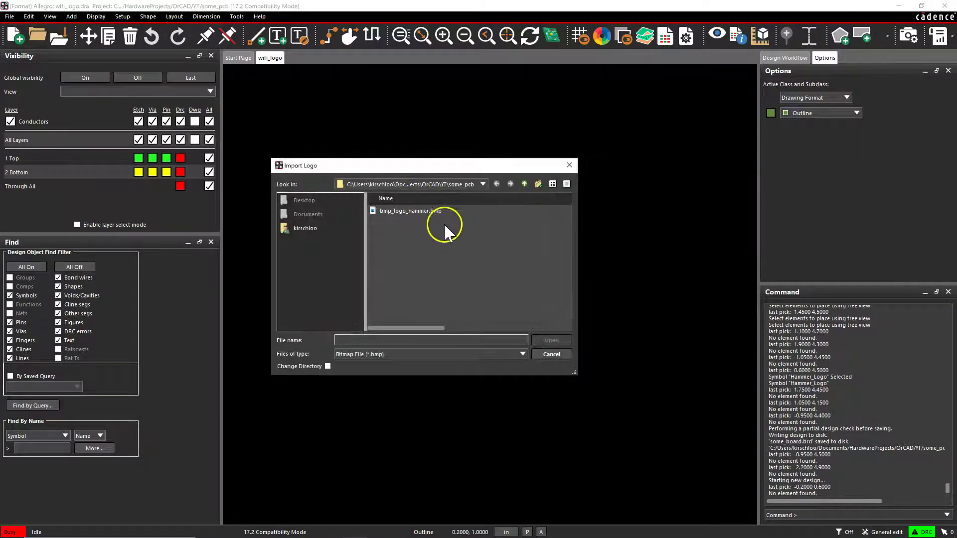
{"action": "left_click", "coordinate": [437, 210]}
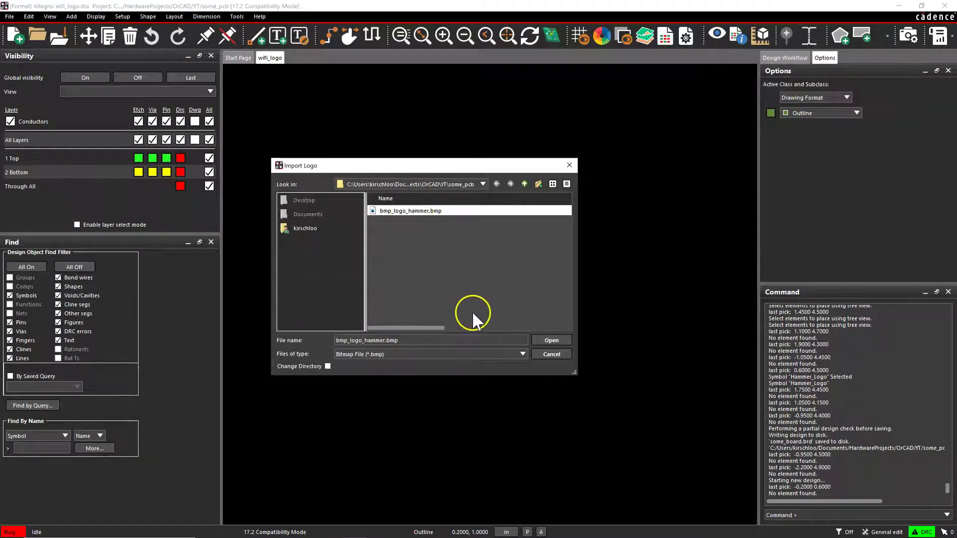
{"action": "left_click", "coordinate": [545, 341]}
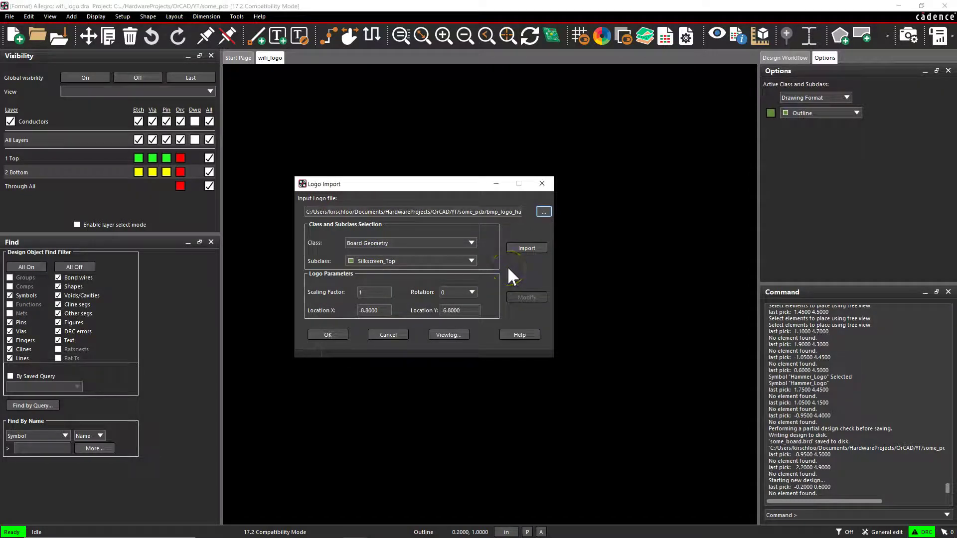
Step: Import the logo at a scaling factor of 0.1 onto Board Geometry, Silkscreen_Top, and accept the import
{"action": "left_click", "coordinate": [367, 293]}
{"action": "key", "text": "BackSpace"}
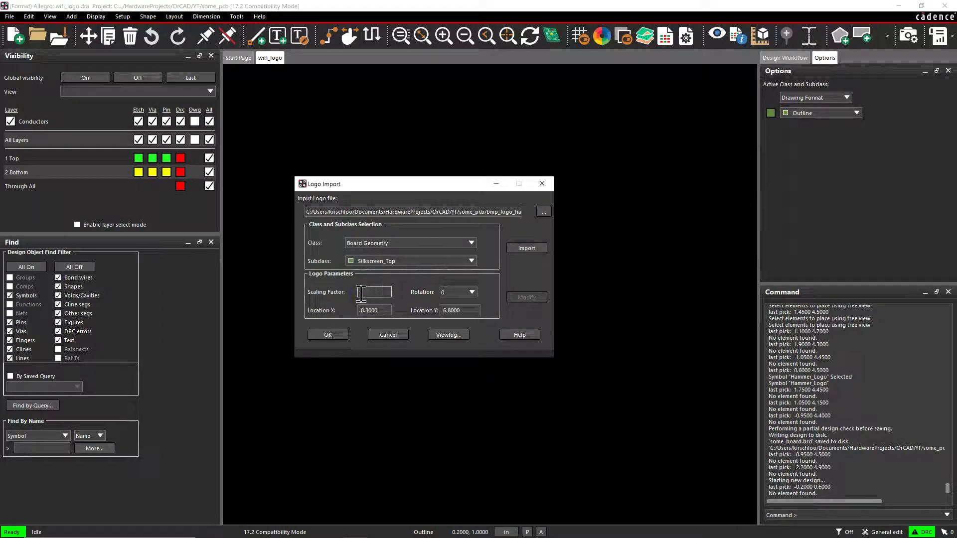
{"action": "left_click", "coordinate": [362, 292]}
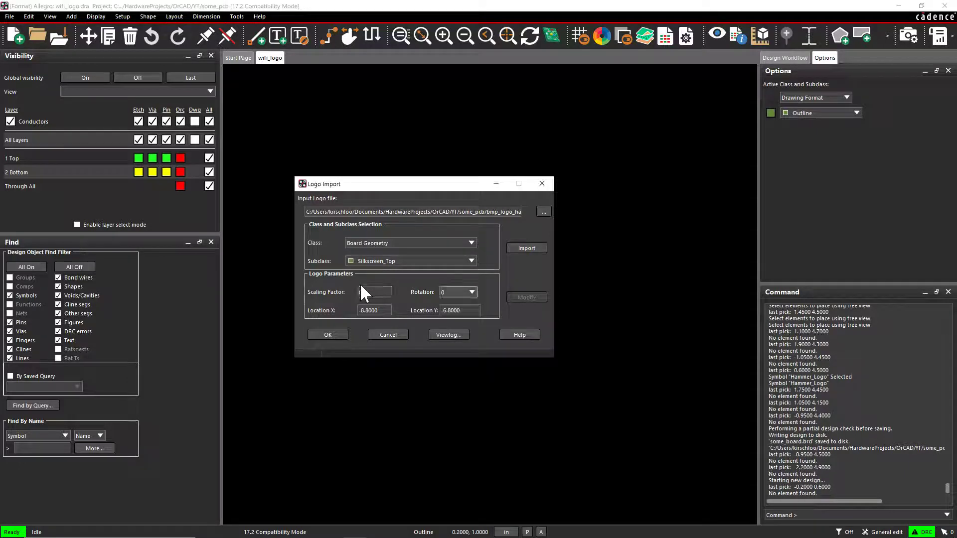
{"action": "left_click", "coordinate": [384, 310]}
{"action": "left_click", "coordinate": [514, 269]}
{"action": "left_click", "coordinate": [528, 248]}
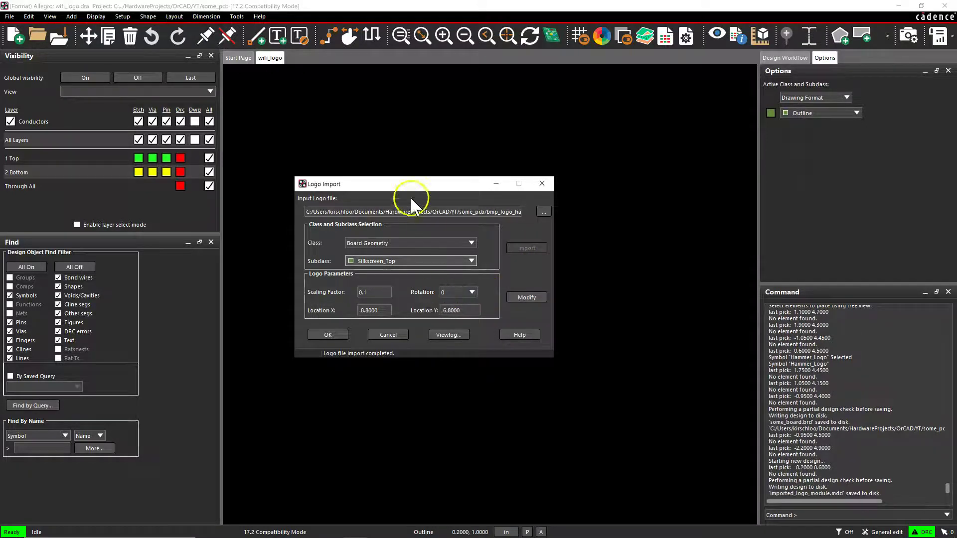
{"action": "left_click_drag", "start_coordinate": [409, 187], "coordinate": [643, 104]}
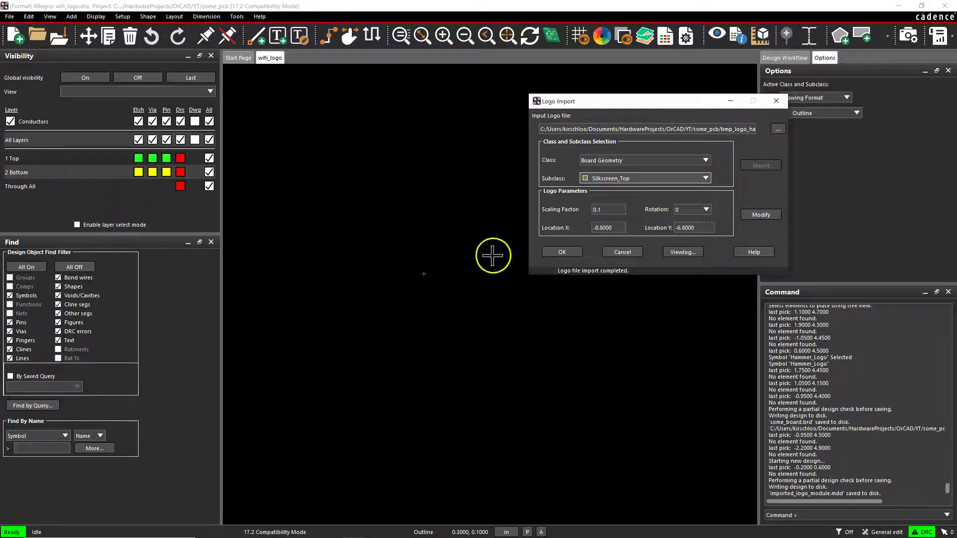
{"action": "left_click", "coordinate": [568, 252]}
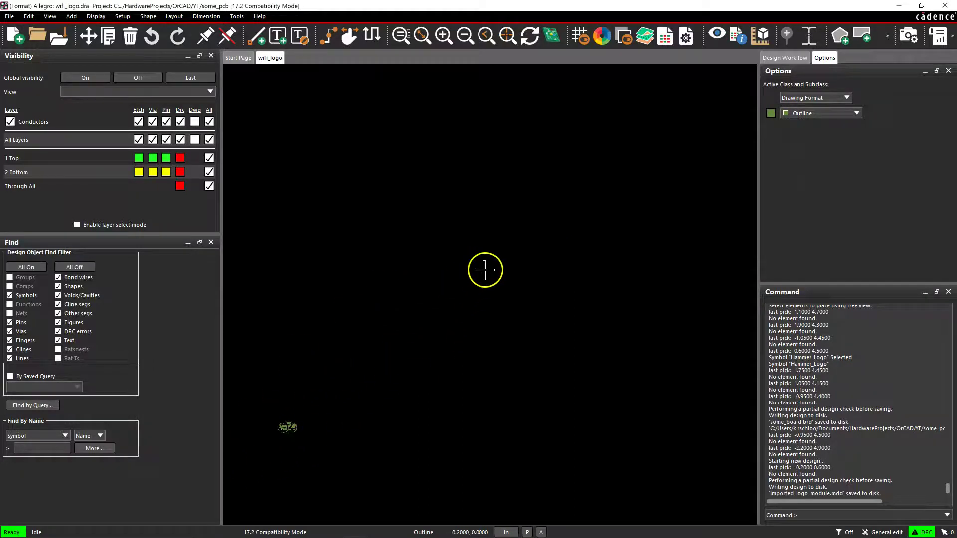
{"action": "scroll", "coordinate": [280, 456], "scroll_direction": "up", "scroll_amount": 4}
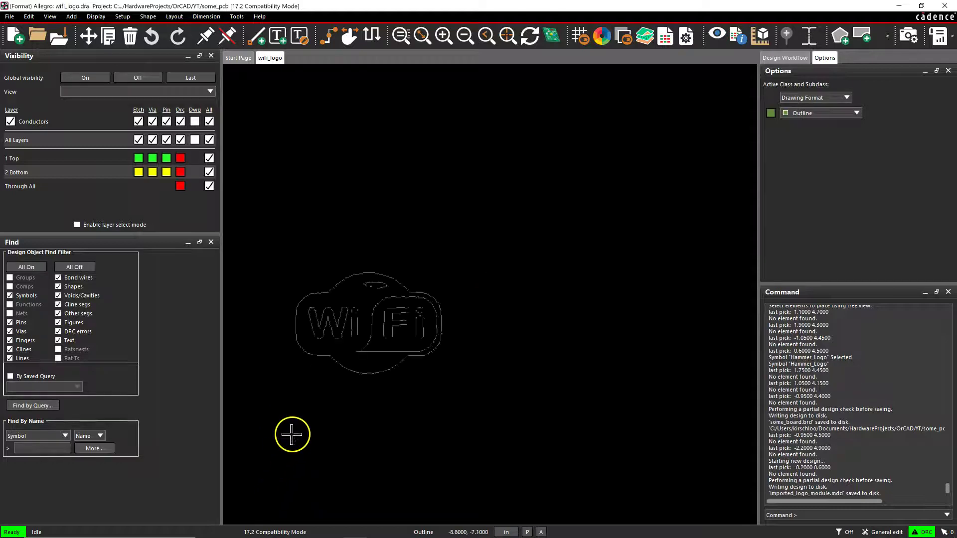
{"action": "left_click", "coordinate": [319, 185]}
{"action": "scroll", "coordinate": [346, 264], "scroll_direction": "up", "scroll_amount": 3}
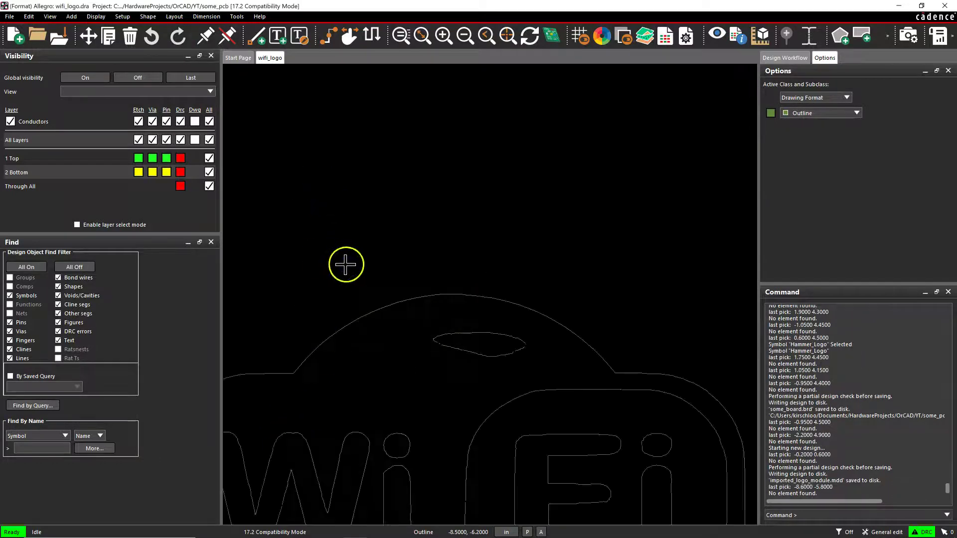
{"action": "right_click", "coordinate": [361, 243]}
{"action": "key", "text": "Escape"}
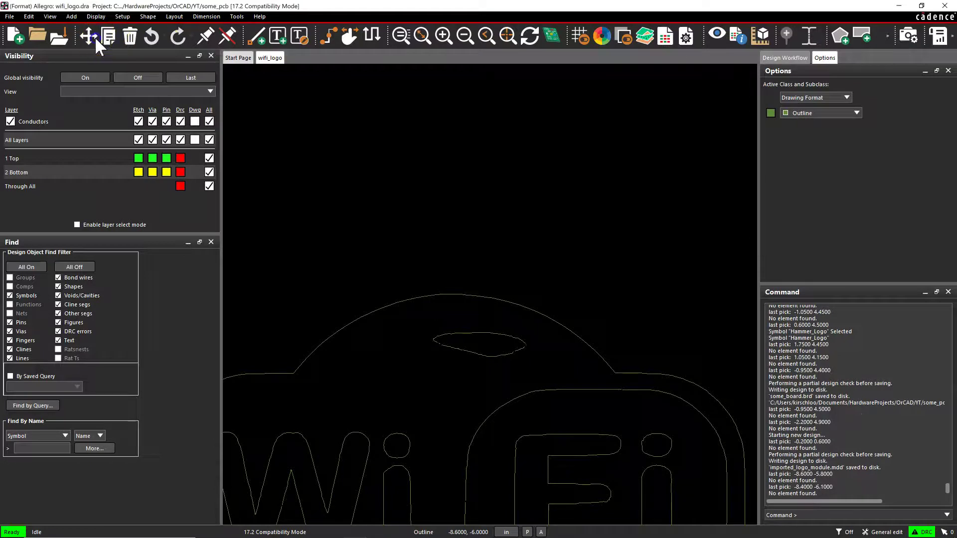
{"action": "left_click", "coordinate": [96, 39]}
{"action": "left_click", "coordinate": [352, 320]}
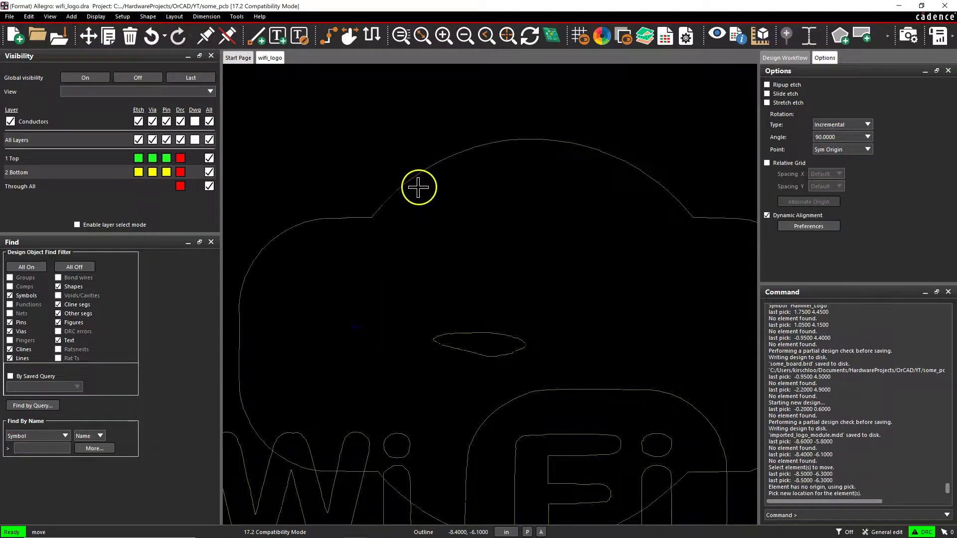
{"action": "scroll", "coordinate": [418, 188], "scroll_direction": "down", "scroll_amount": 2}
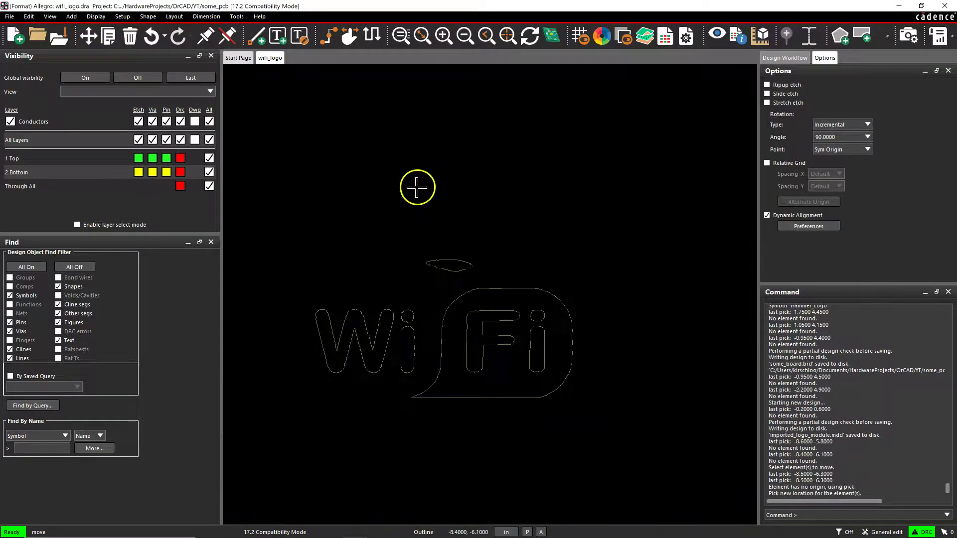
{"action": "right_click", "coordinate": [376, 261]}
{"action": "left_click", "coordinate": [393, 286]}
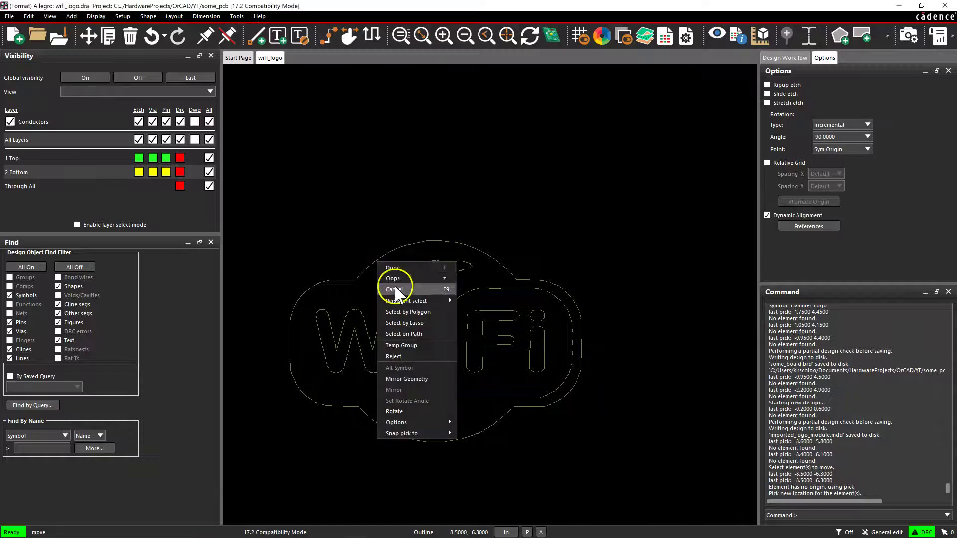
{"action": "scroll", "coordinate": [391, 193], "scroll_direction": "down", "scroll_amount": 1}
{"action": "right_click", "coordinate": [392, 163]}
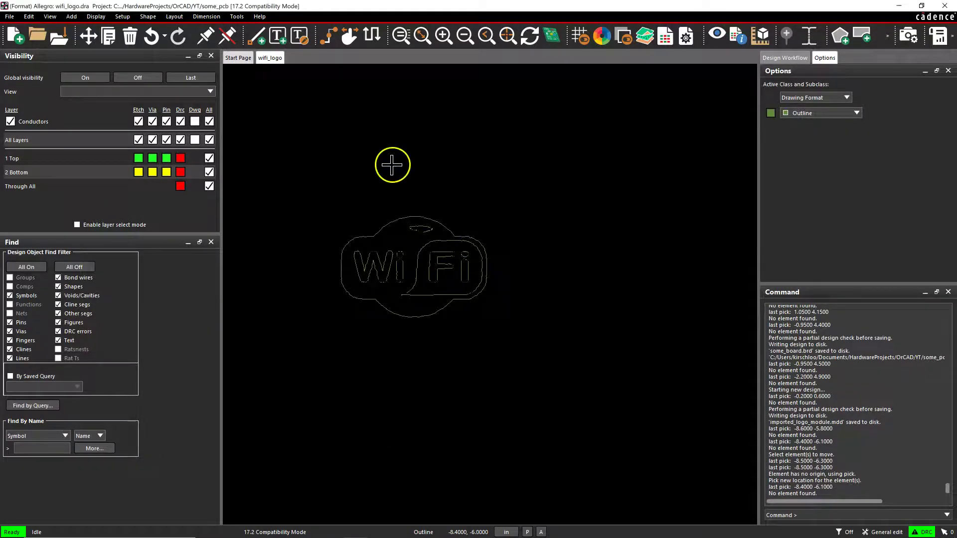
{"action": "left_click", "coordinate": [376, 164]}
{"action": "left_click", "coordinate": [308, 128]}
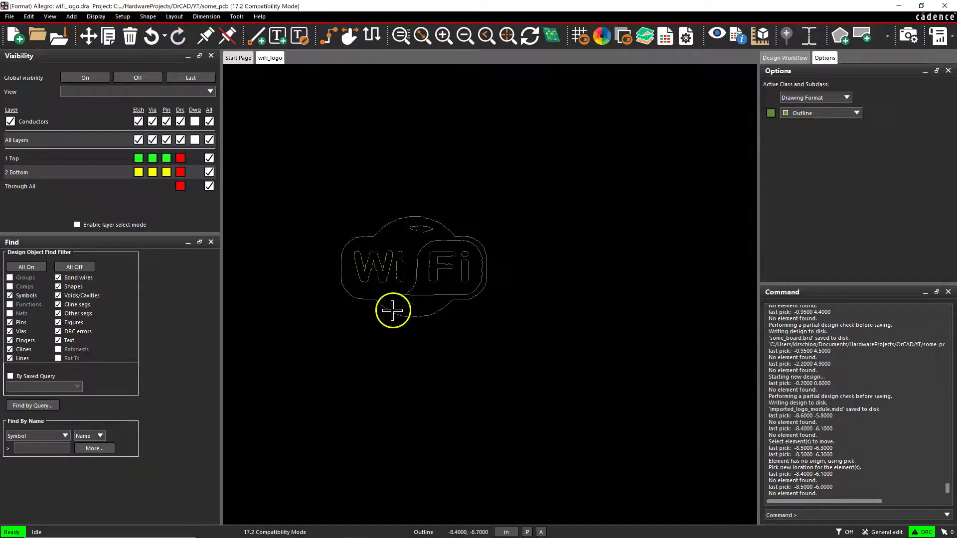
Step: Compose the Wi-Fi logo outlines into filled shapes on Board Geometry, Silkscreen_Top, using auto gap and deleting the original lines
{"action": "left_click", "coordinate": [148, 16]}
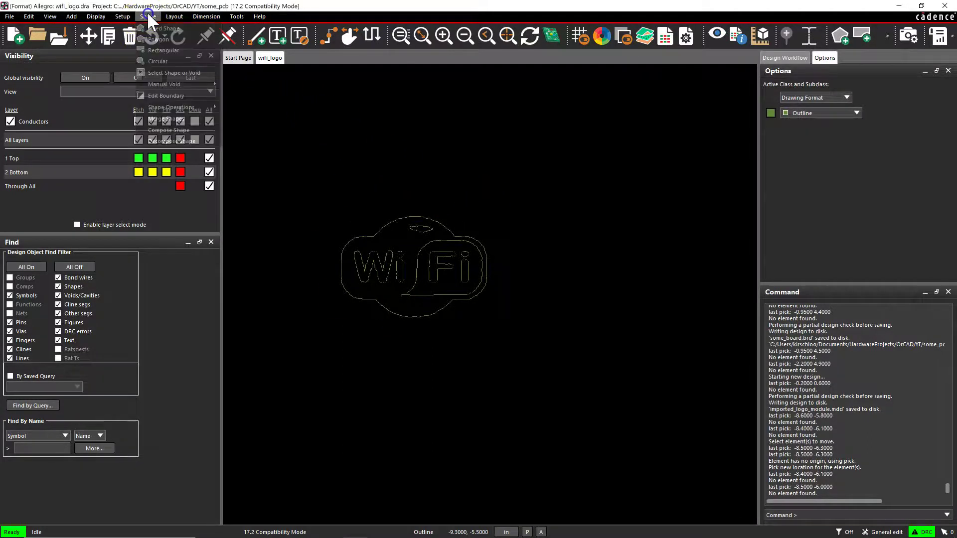
{"action": "left_click", "coordinate": [189, 129]}
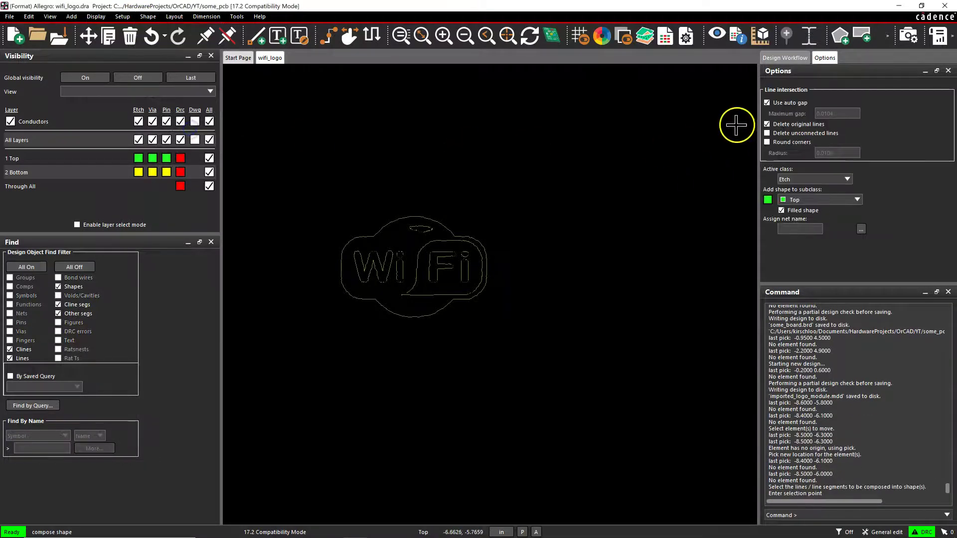
{"action": "left_click", "coordinate": [817, 179]}
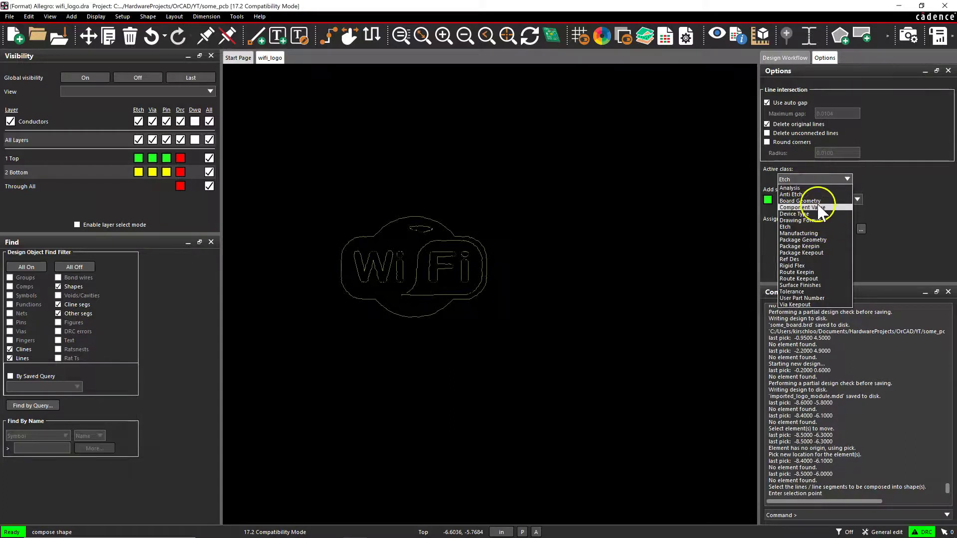
{"action": "left_click", "coordinate": [817, 200]}
{"action": "left_click", "coordinate": [821, 197]}
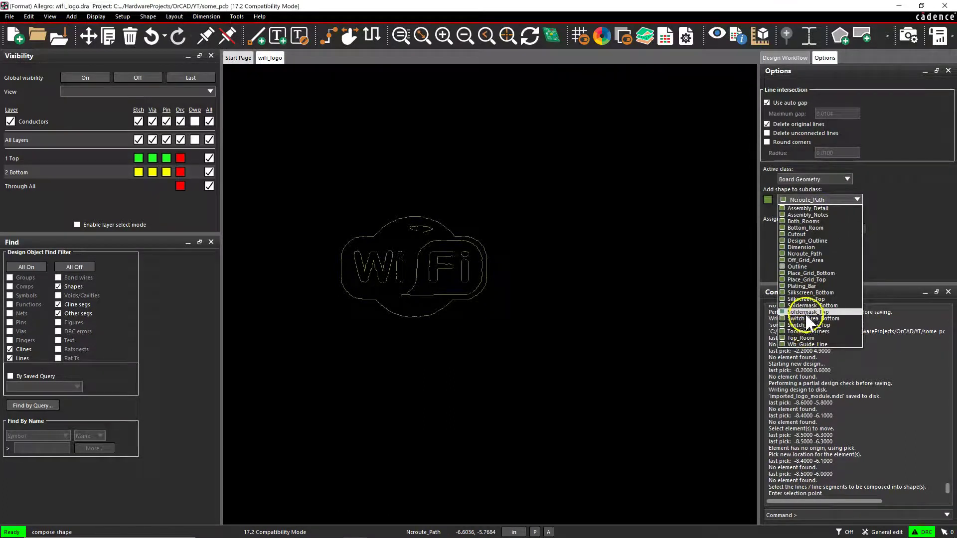
{"action": "left_click", "coordinate": [810, 299]}
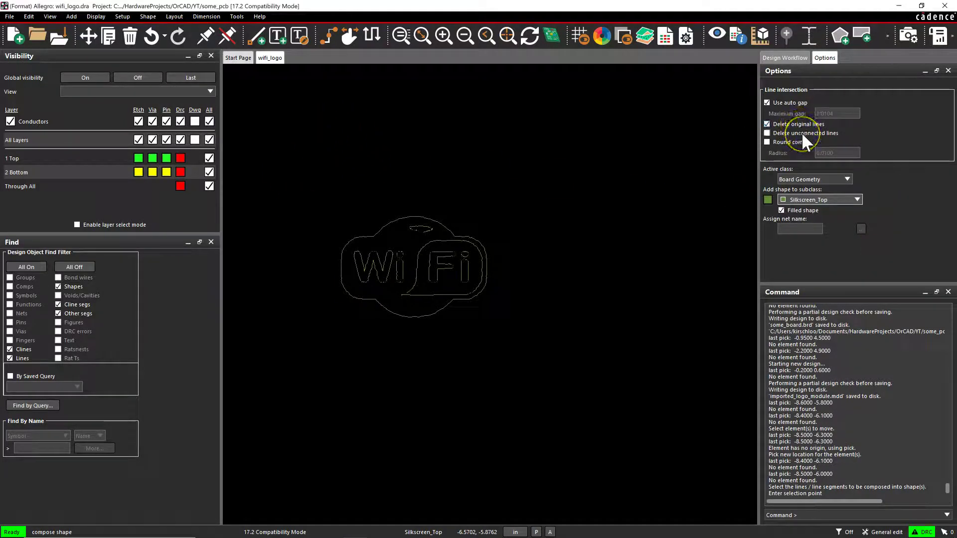
{"action": "left_click", "coordinate": [782, 211]}
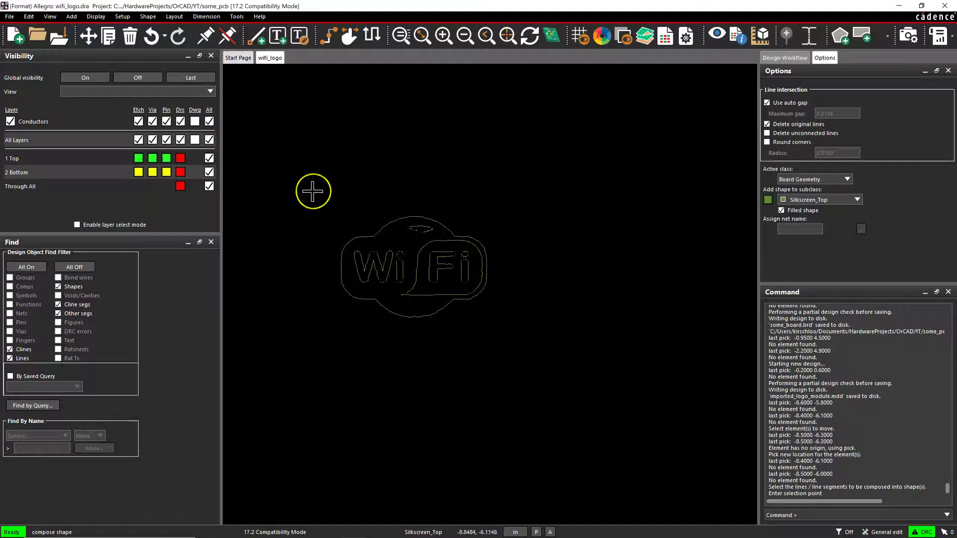
{"action": "left_click_drag", "start_coordinate": [319, 197], "coordinate": [538, 369]}
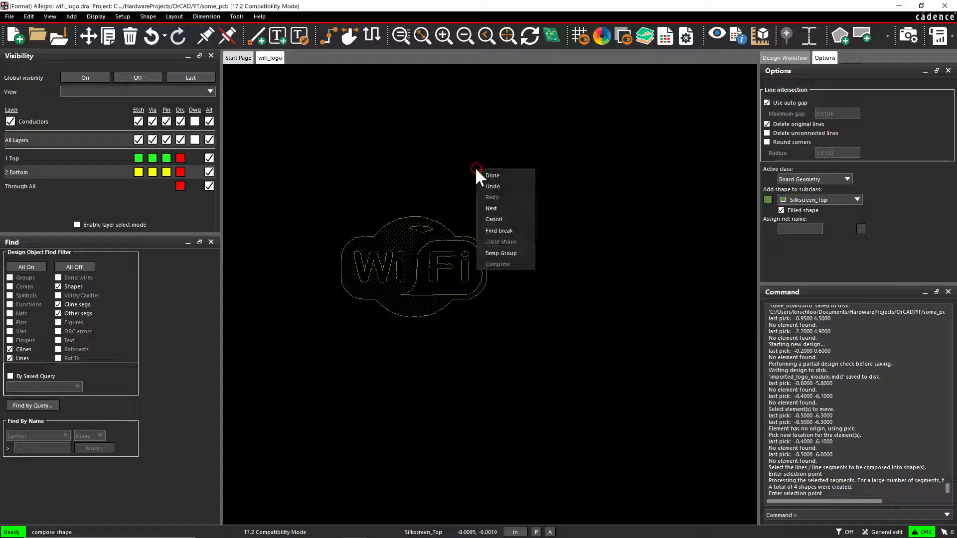
{"action": "left_click", "coordinate": [492, 176]}
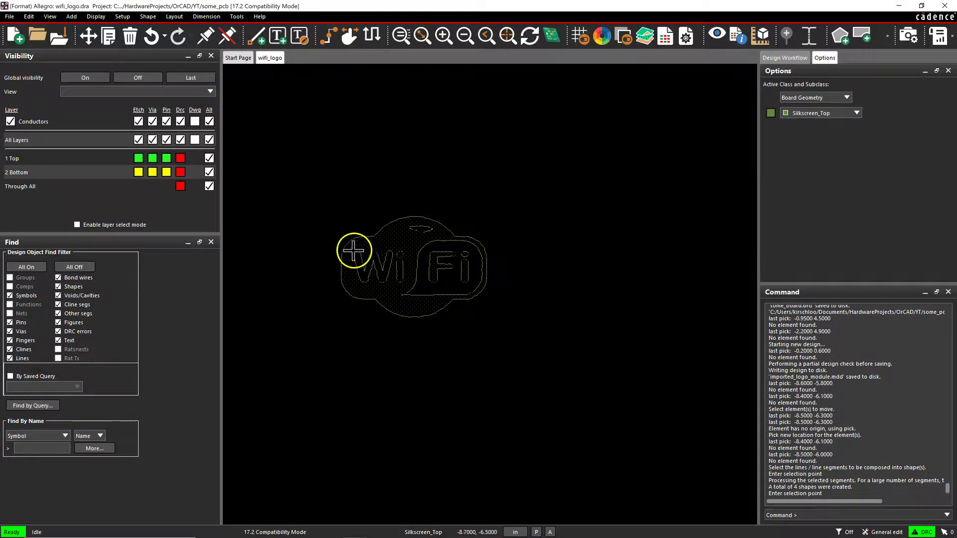
Step: Examine the composed logo shapes up close and check where the logo lies relative to the drawing origin
{"action": "scroll", "coordinate": [366, 247], "scroll_direction": "up", "scroll_amount": 2}
{"action": "scroll", "coordinate": [365, 246], "scroll_direction": "up", "scroll_amount": 2}
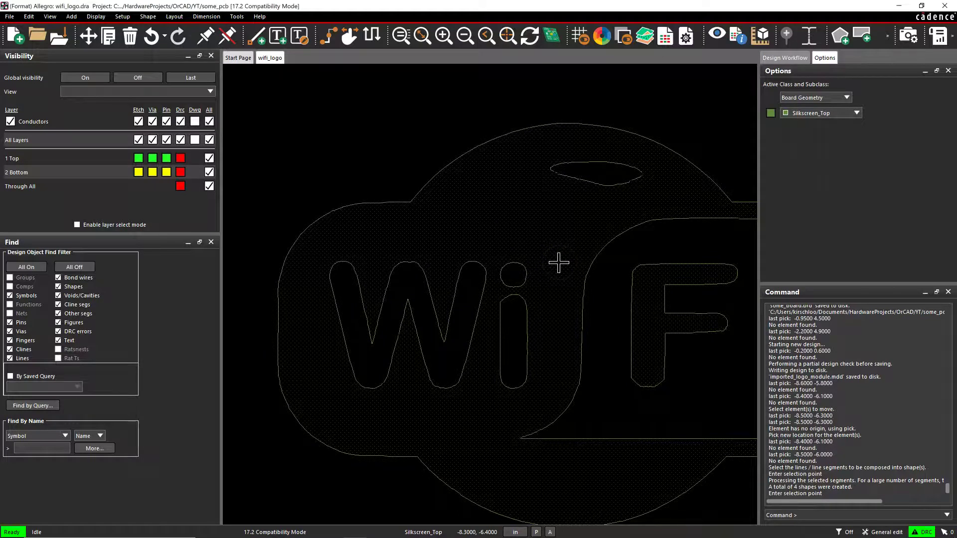
{"action": "scroll", "coordinate": [561, 260], "scroll_direction": "down", "scroll_amount": 2}
{"action": "scroll", "coordinate": [519, 271], "scroll_direction": "down", "scroll_amount": 3}
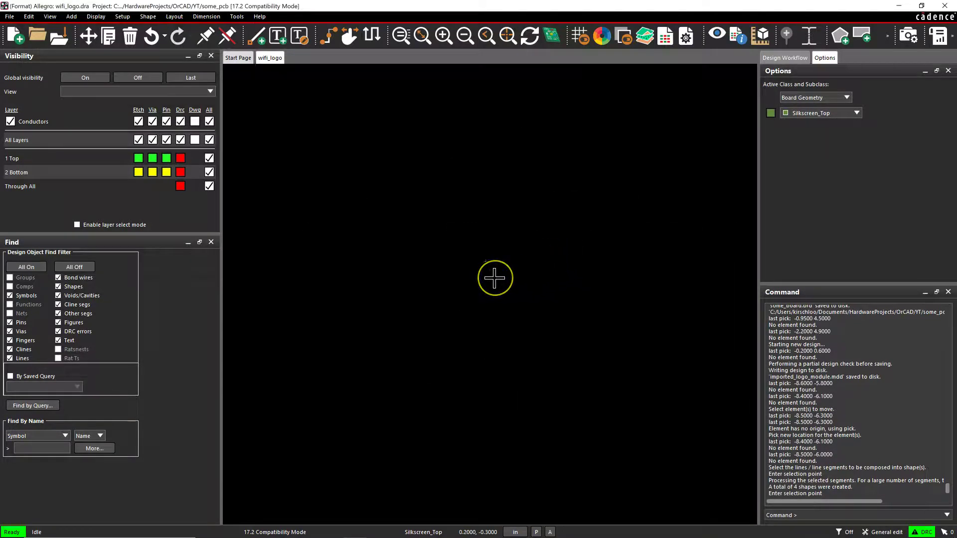
{"action": "scroll", "coordinate": [269, 454], "scroll_direction": "up", "scroll_amount": 3}
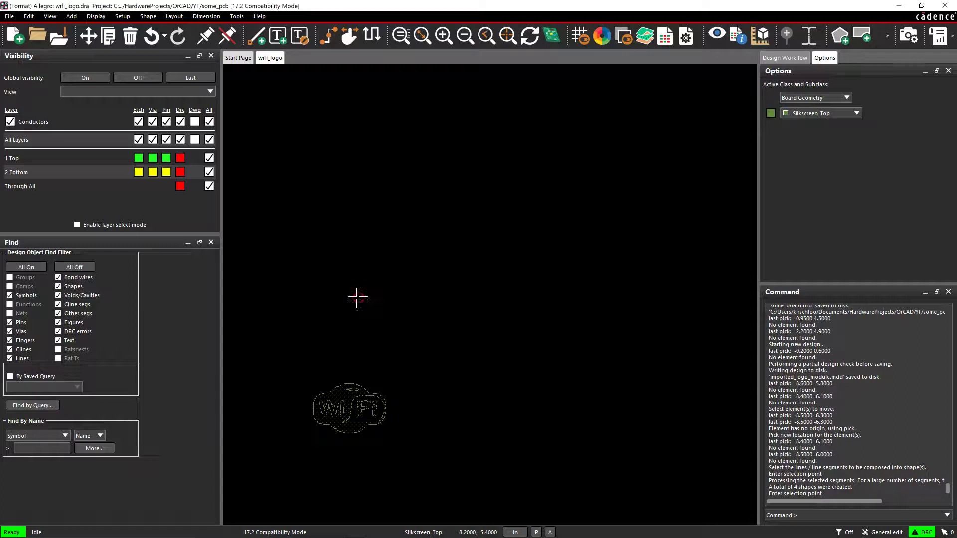
{"action": "right_click", "coordinate": [348, 298]}
{"action": "left_click", "coordinate": [340, 292]}
{"action": "scroll", "coordinate": [342, 291], "scroll_direction": "down", "scroll_amount": 2}
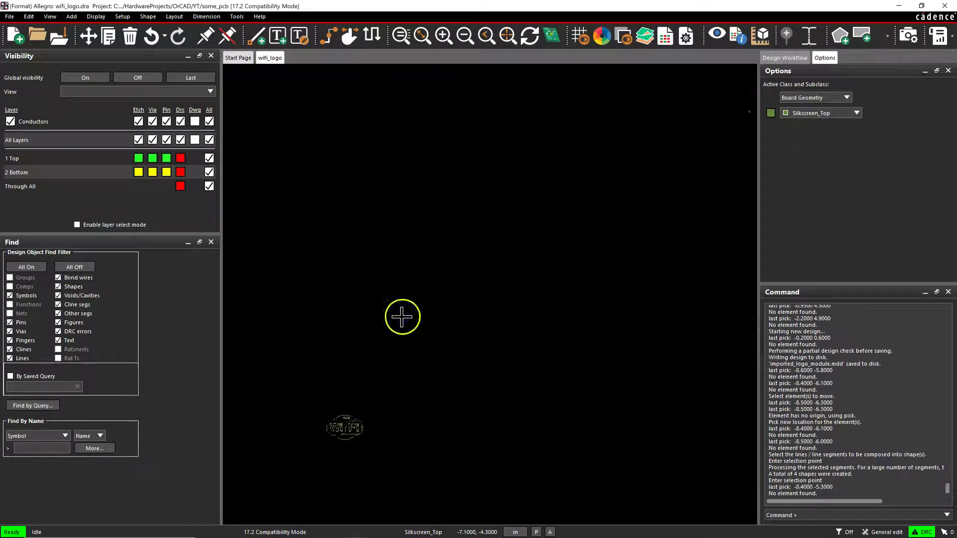
{"action": "scroll", "coordinate": [399, 294], "scroll_direction": "down", "scroll_amount": 1}
{"action": "right_click", "coordinate": [349, 298]}
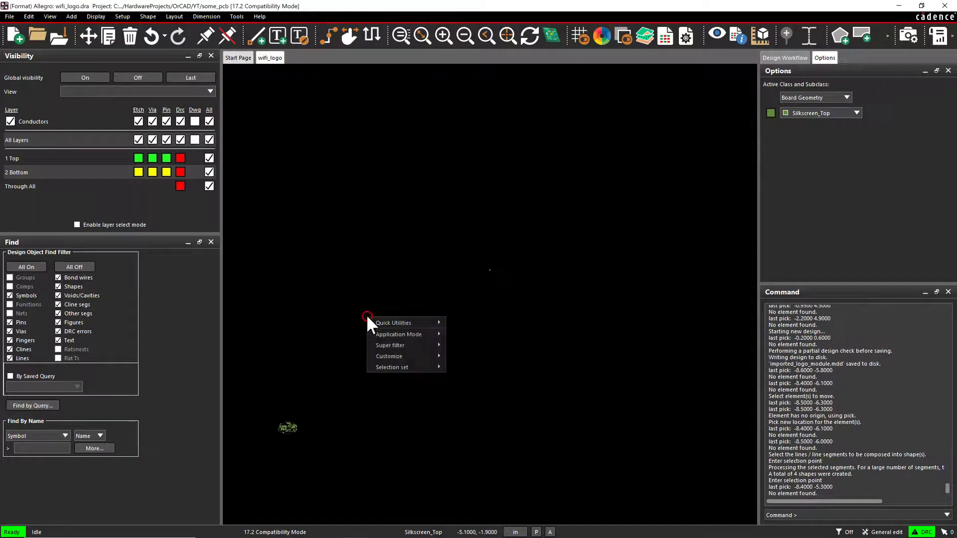
{"action": "left_click", "coordinate": [391, 264]}
Step: Move the whole Wi-Fi logo from the lower-left area of the sheet to the drawing origin, at about (0, -0.1)
{"action": "left_click", "coordinate": [89, 38]}
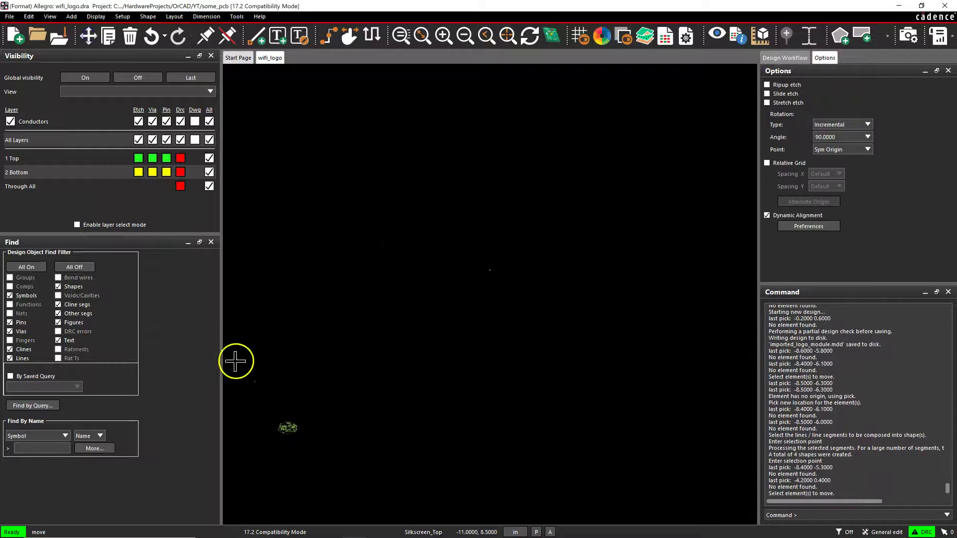
{"action": "left_click", "coordinate": [288, 427]}
{"action": "scroll", "coordinate": [463, 271], "scroll_direction": "up", "scroll_amount": 4}
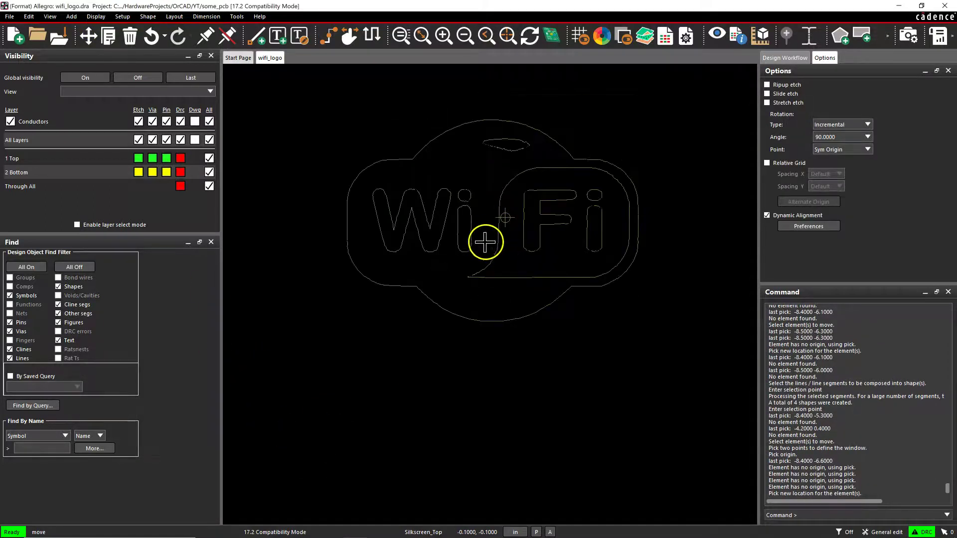
{"action": "left_click", "coordinate": [489, 239]}
{"action": "left_click", "coordinate": [327, 294]}
{"action": "right_click", "coordinate": [328, 294]}
{"action": "left_click", "coordinate": [341, 299]}
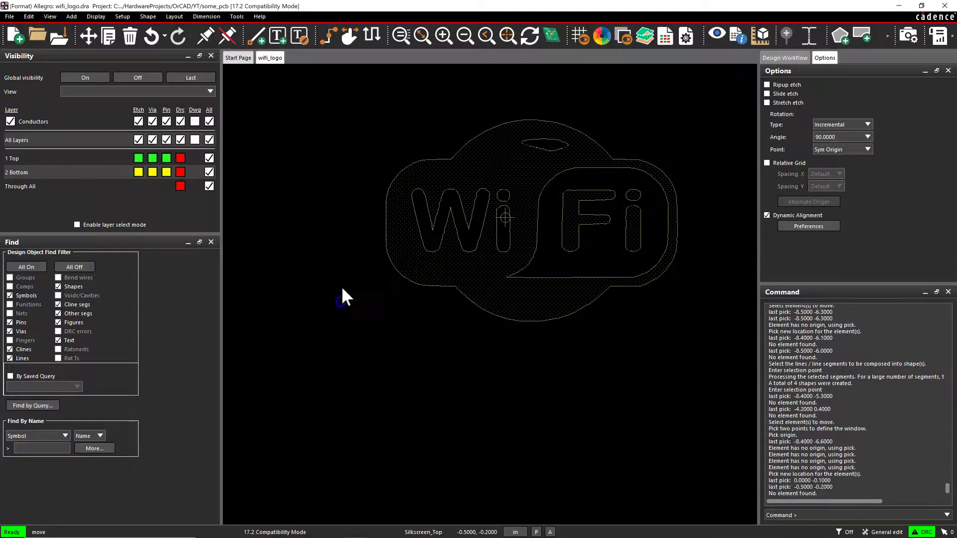
{"action": "scroll", "coordinate": [338, 198], "scroll_direction": "down", "scroll_amount": 2}
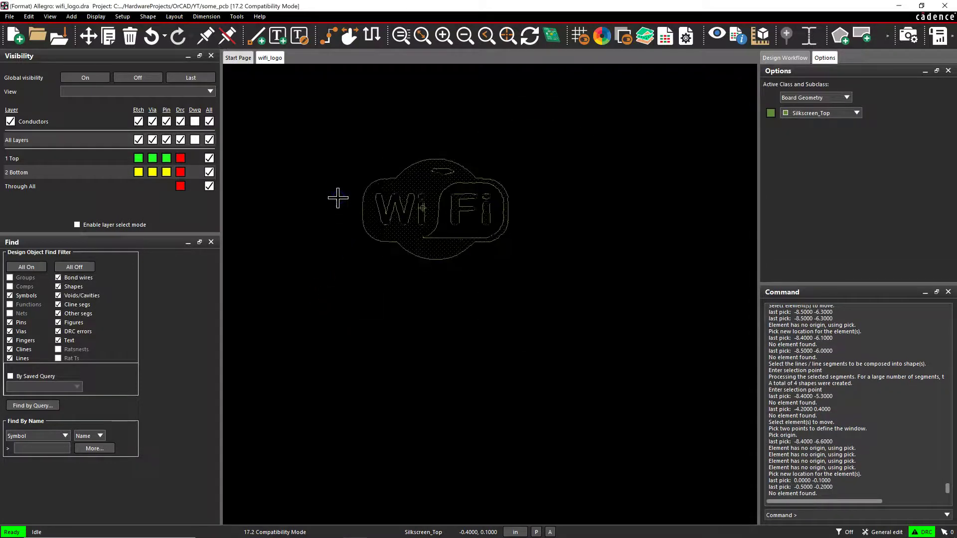
{"action": "scroll", "coordinate": [325, 149], "scroll_direction": "down", "scroll_amount": 1}
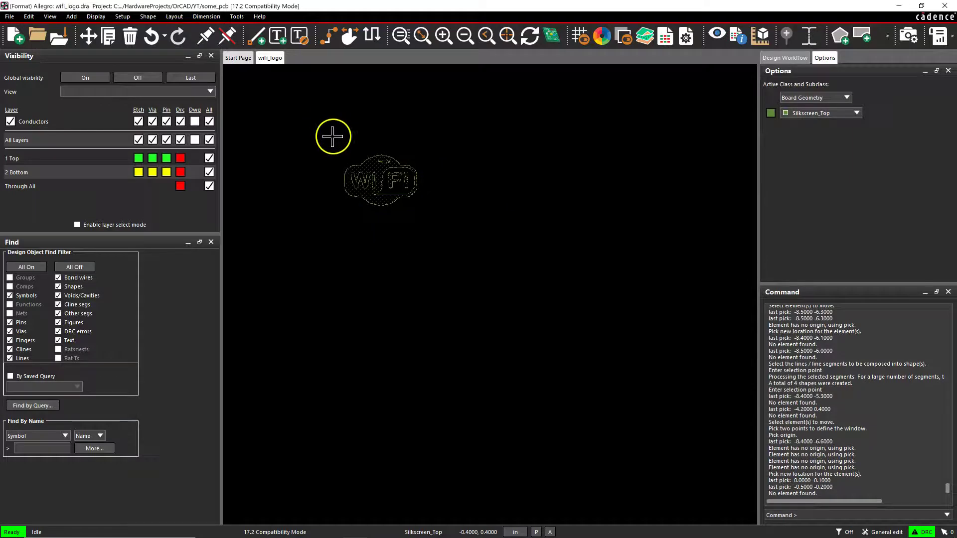
{"action": "scroll", "coordinate": [356, 153], "scroll_direction": "up", "scroll_amount": 3}
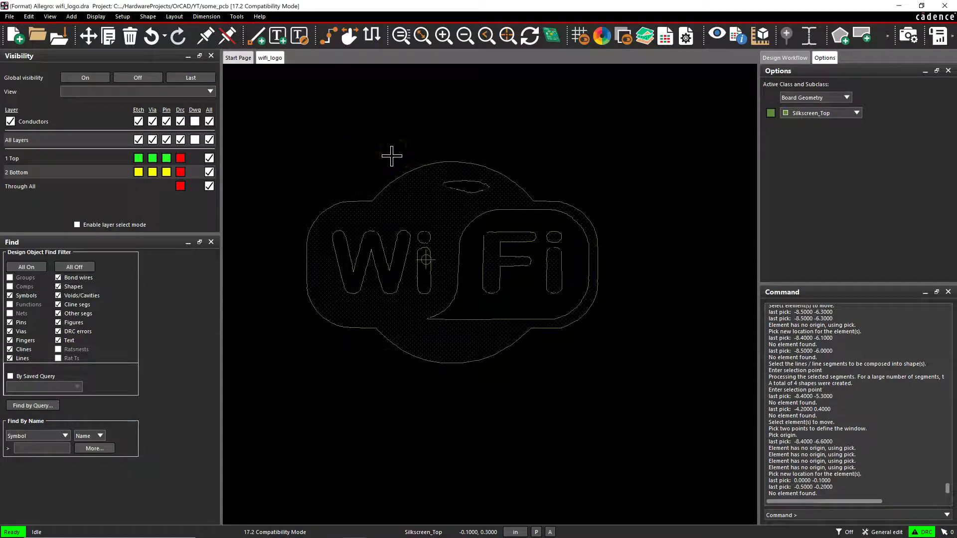
{"action": "scroll", "coordinate": [391, 156], "scroll_direction": "down", "scroll_amount": 3}
{"action": "scroll", "coordinate": [384, 142], "scroll_direction": "up", "scroll_amount": 3}
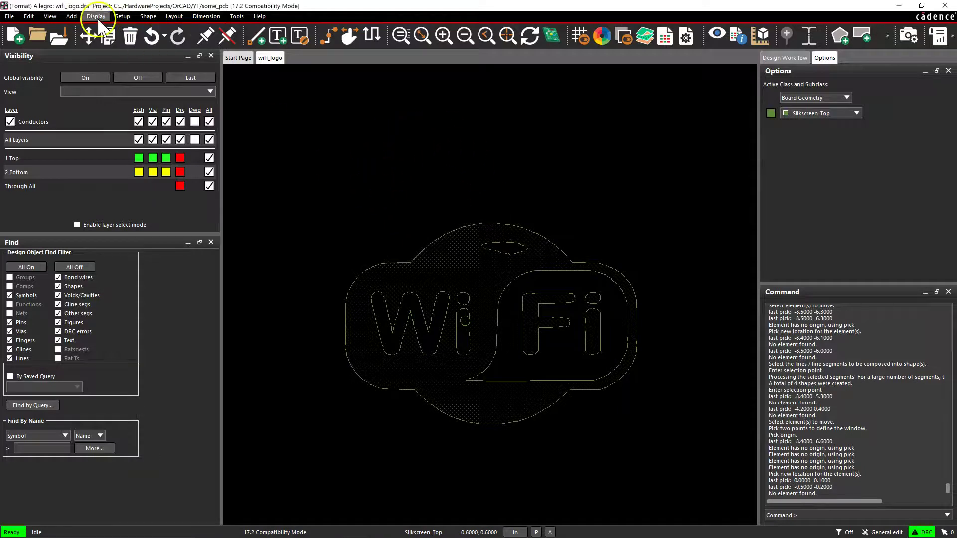
{"action": "left_click", "coordinate": [147, 16]}
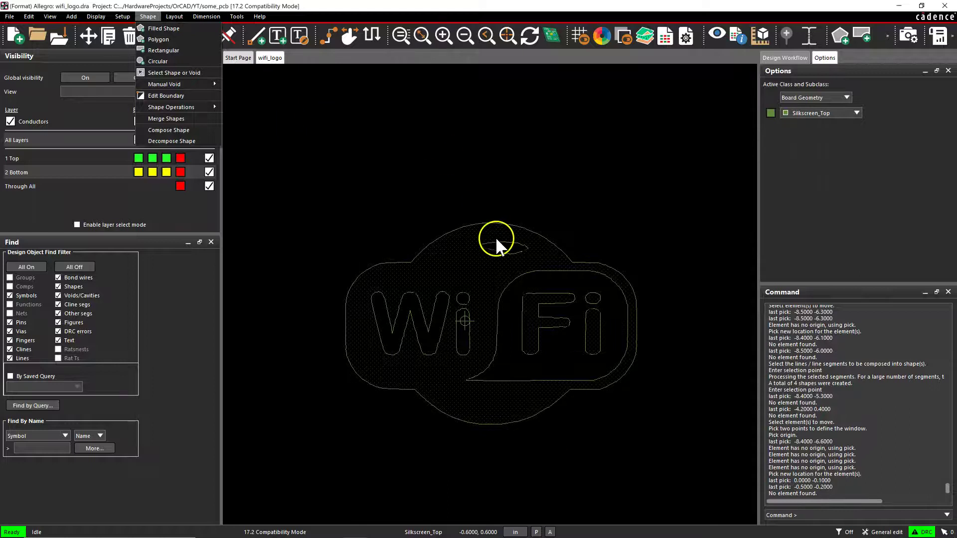
{"action": "left_click", "coordinate": [376, 129]}
{"action": "left_click_drag", "start_coordinate": [327, 156], "coordinate": [707, 388]}
{"action": "right_click", "coordinate": [606, 345]}
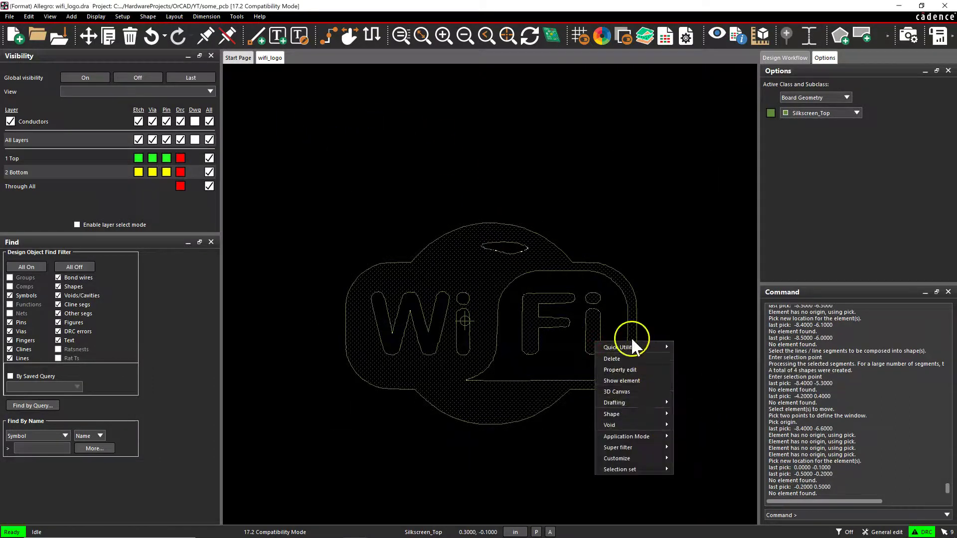
{"action": "left_click", "coordinate": [577, 168]}
{"action": "left_click", "coordinate": [347, 154]}
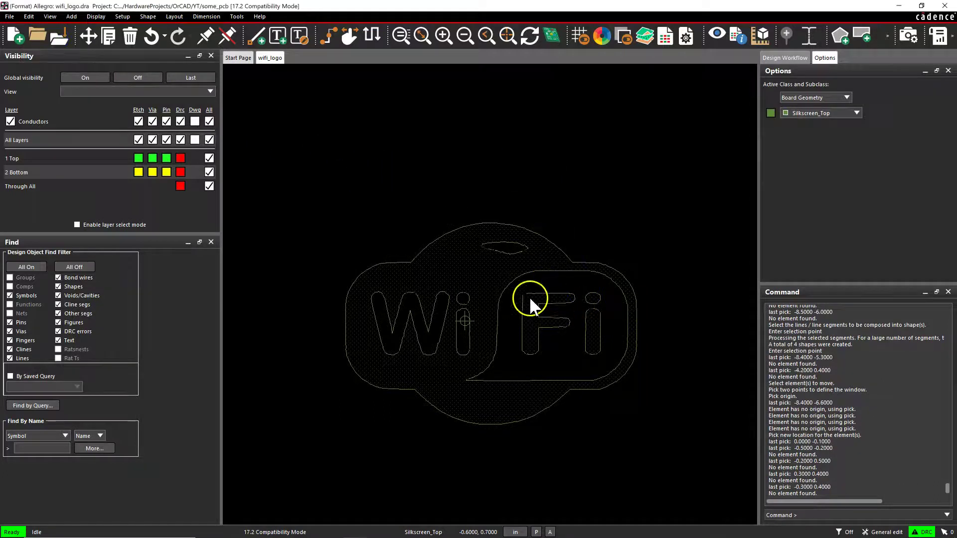
Step: Save the wifi_logo drawing together with its format symbol file
{"action": "left_click", "coordinate": [58, 35]}
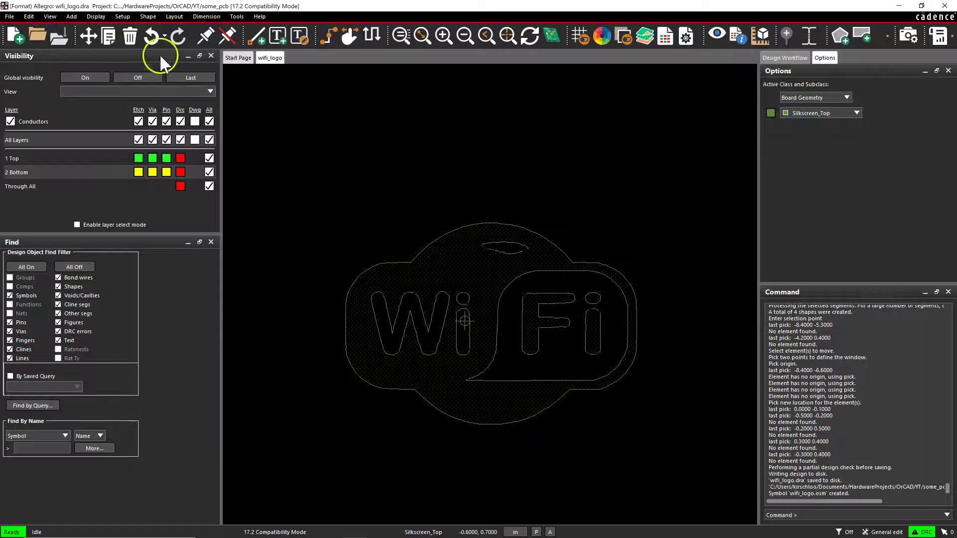
{"action": "left_click", "coordinate": [364, 145]}
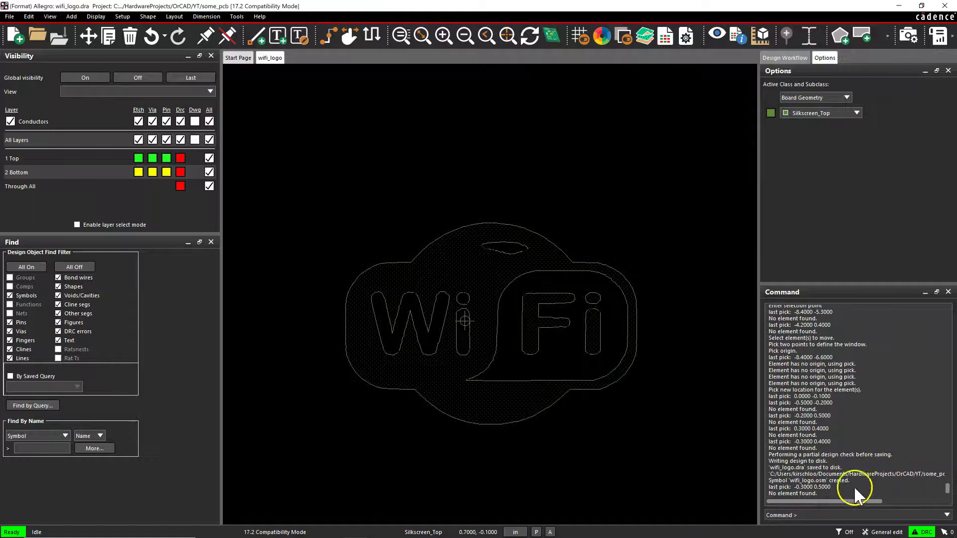
{"action": "left_click_drag", "start_coordinate": [856, 501], "coordinate": [834, 501]}
{"action": "left_click", "coordinate": [513, 167]}
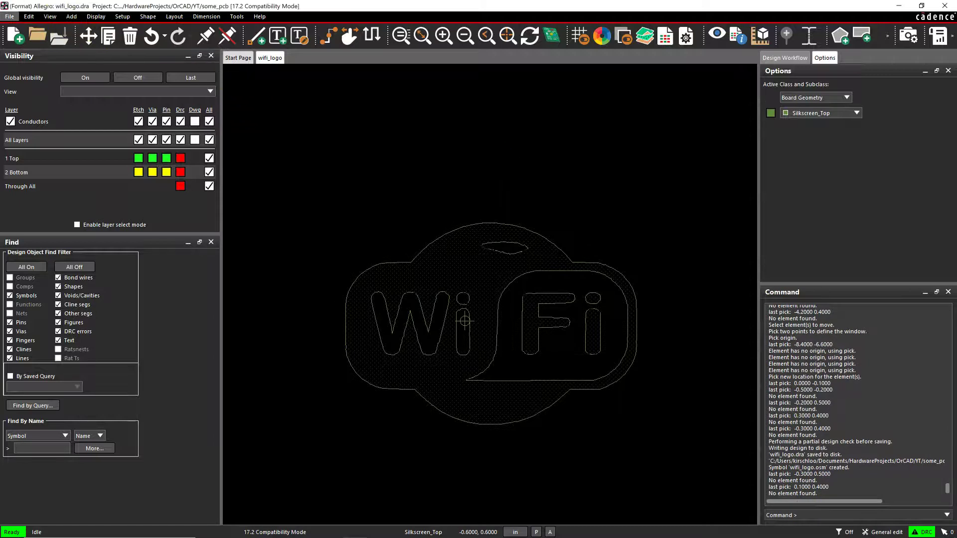
Step: Reopen the recent design some_board.brd, keeping 17.2 compatibility mode enabled
{"action": "left_click", "coordinate": [9, 16]}
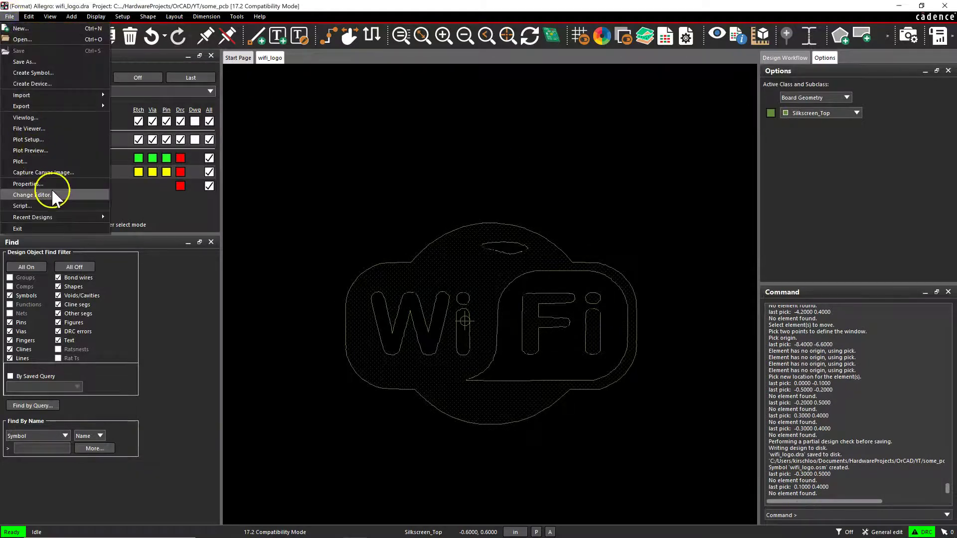
{"action": "mouse_move", "coordinate": [64, 215]}
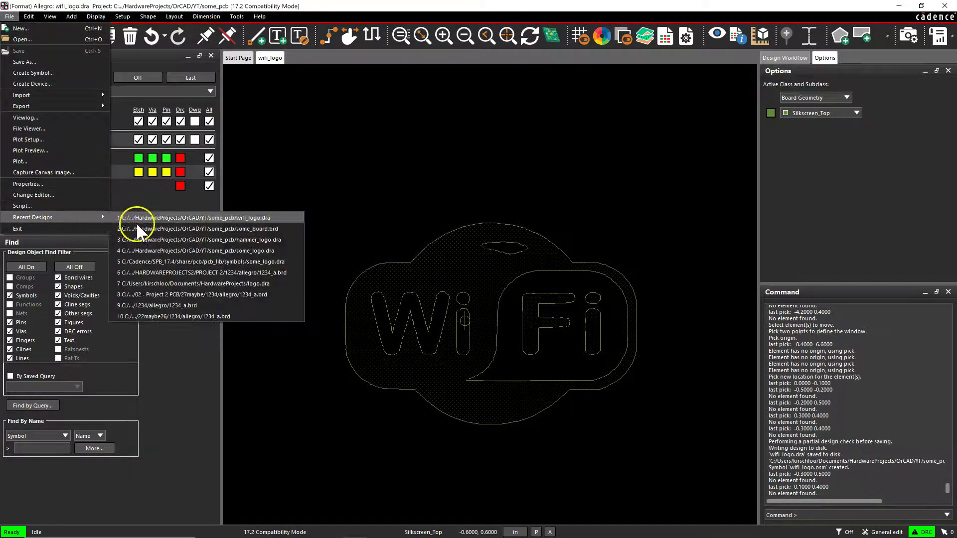
{"action": "left_click", "coordinate": [167, 229]}
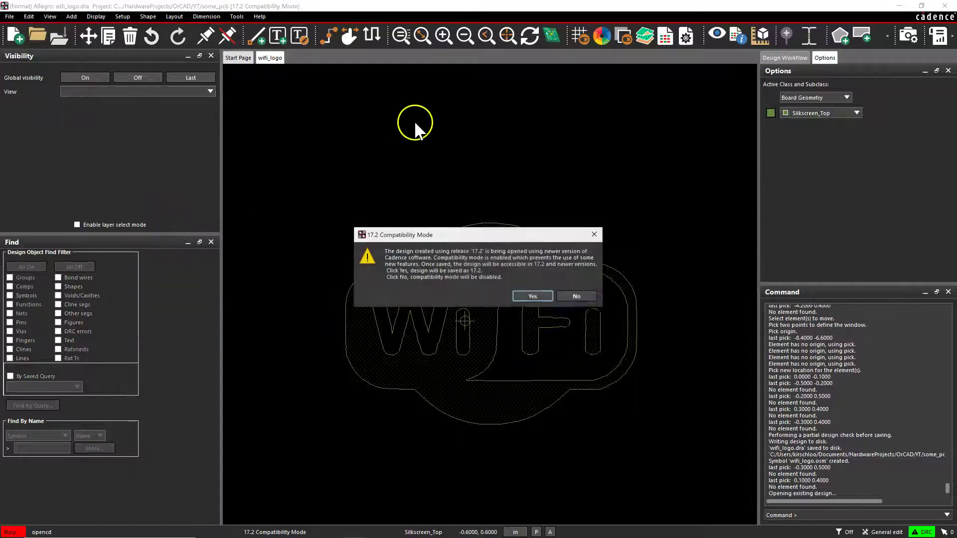
{"action": "left_click", "coordinate": [544, 297]}
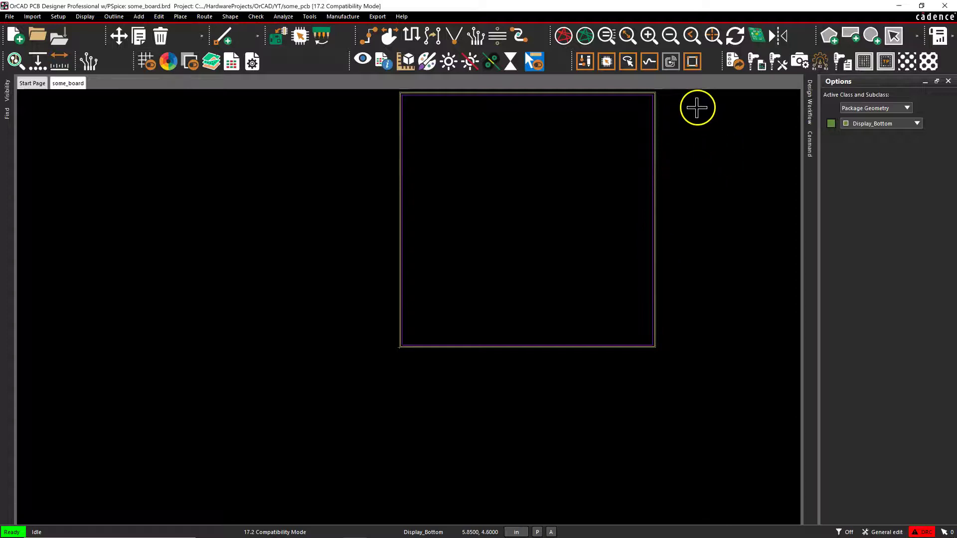
Step: Place the WIFI_LOGO format symbol inside the upper-right corner of the board outline and finish the placement
{"action": "left_click", "coordinate": [182, 16]}
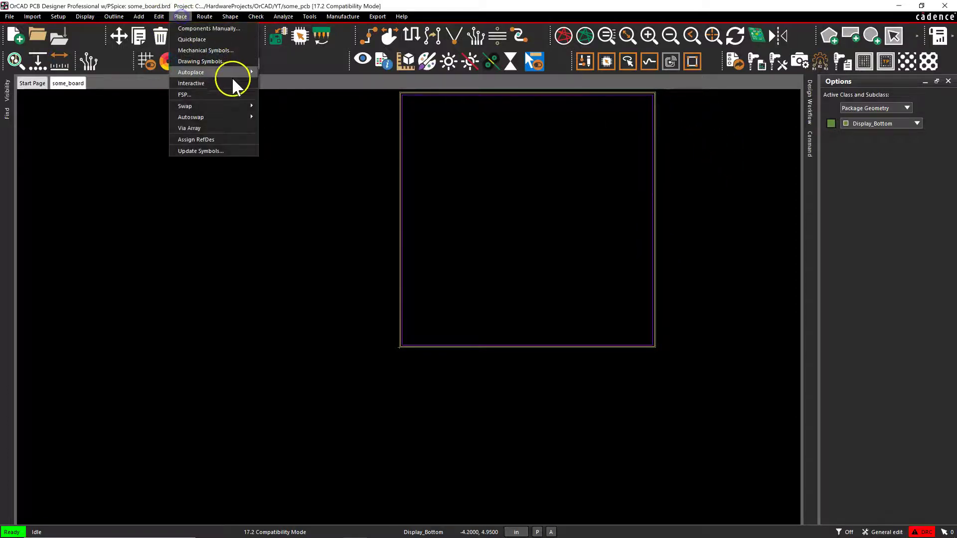
{"action": "left_click", "coordinate": [213, 60]}
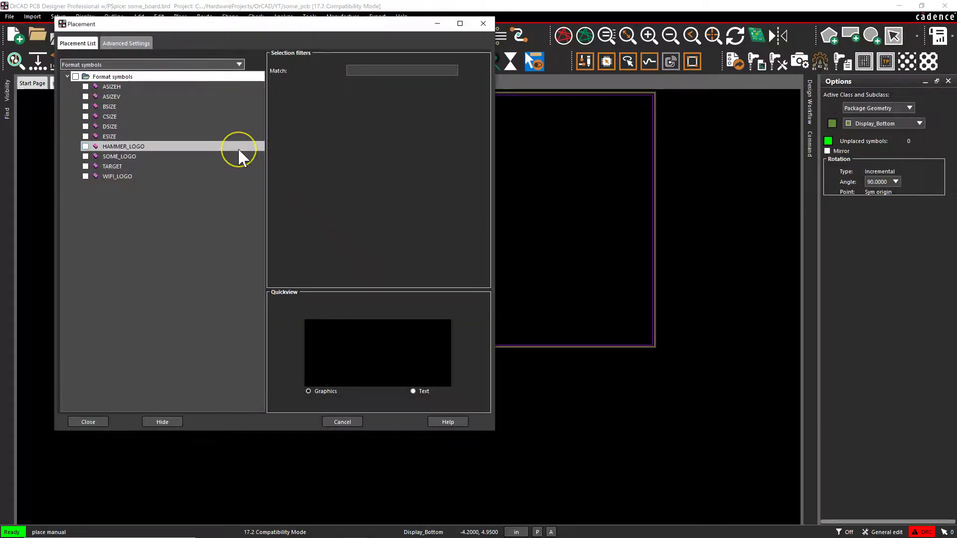
{"action": "left_click", "coordinate": [85, 176]}
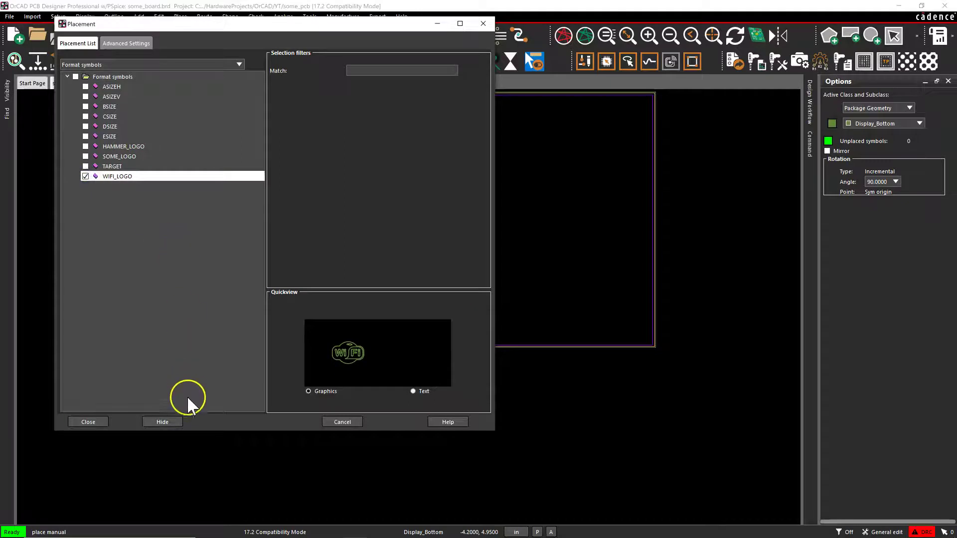
{"action": "left_click", "coordinate": [178, 421]}
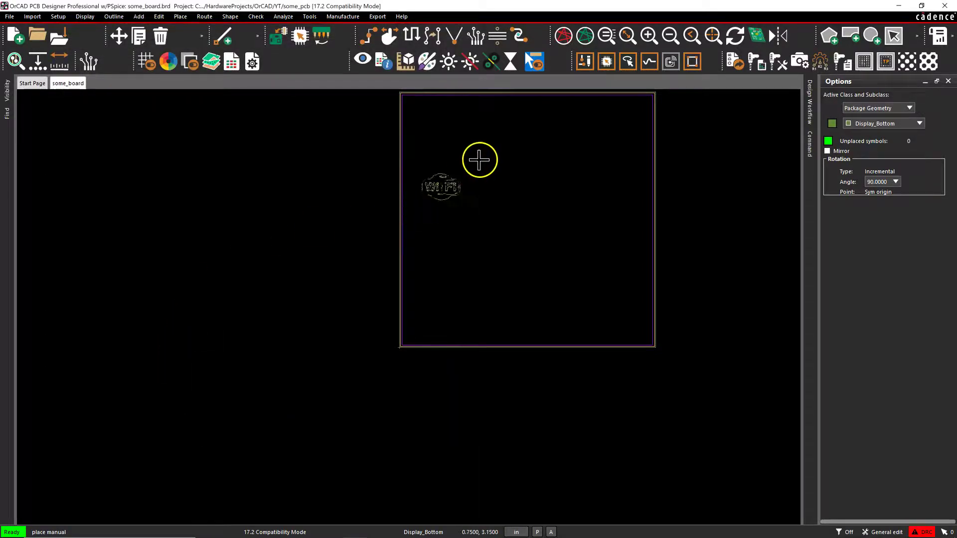
{"action": "left_click", "coordinate": [597, 119]}
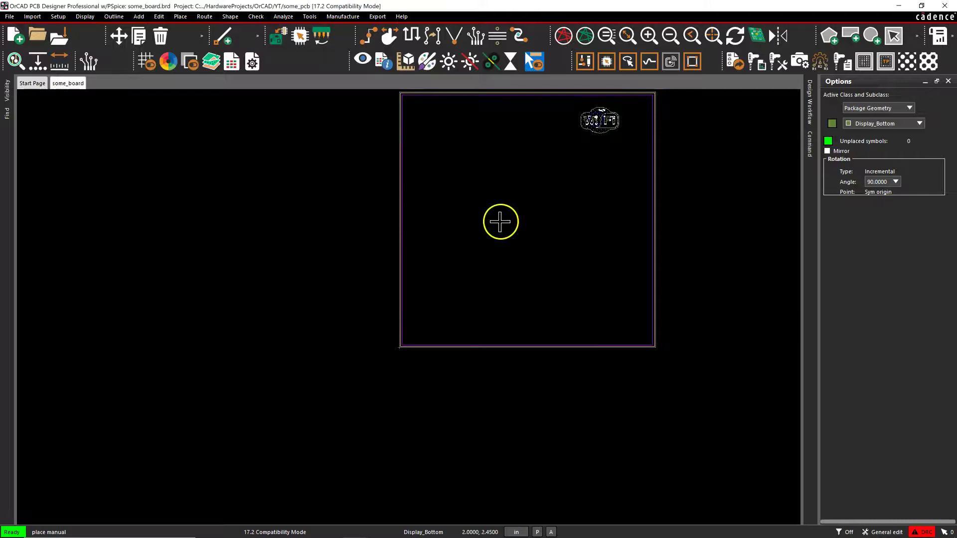
{"action": "scroll", "coordinate": [631, 109], "scroll_direction": "up", "scroll_amount": 2}
{"action": "right_click", "coordinate": [718, 131]}
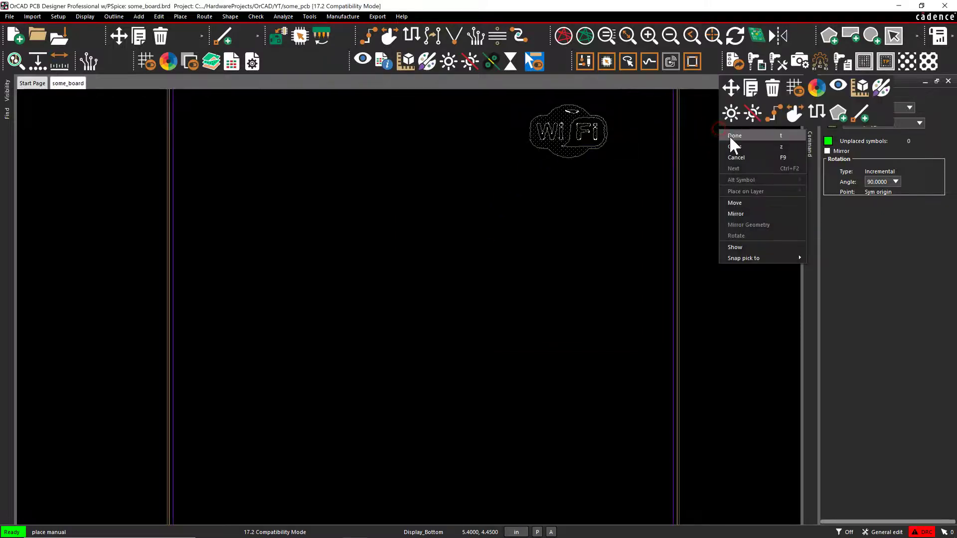
{"action": "left_click", "coordinate": [728, 141]}
{"action": "scroll", "coordinate": [724, 124], "scroll_direction": "down", "scroll_amount": 2}
Step: Open the 3D view of the board and examine the placed Wi-Fi logo's silkscreen shapes up close
{"action": "left_click", "coordinate": [756, 36]}
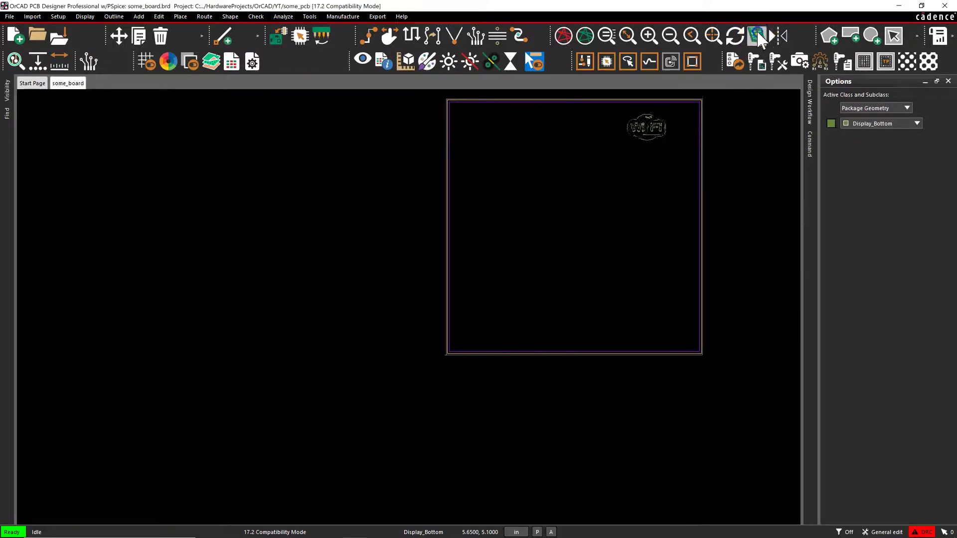
{"action": "left_click", "coordinate": [647, 297]}
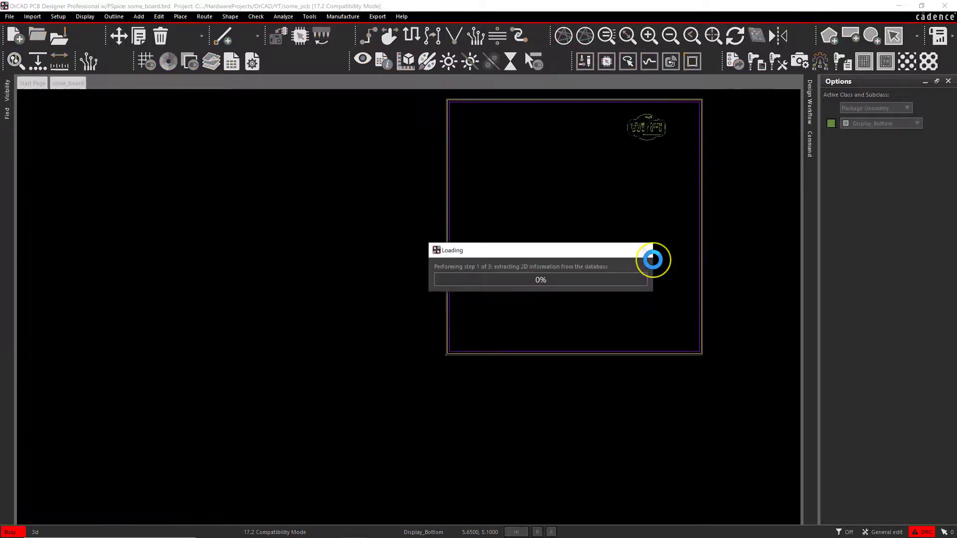
{"action": "scroll", "coordinate": [651, 166], "scroll_direction": "up", "scroll_amount": 5}
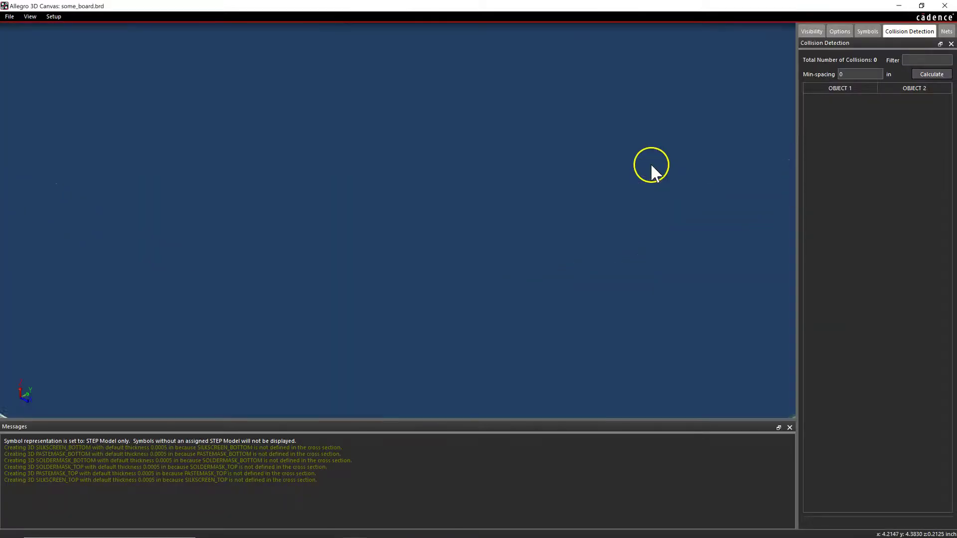
{"action": "scroll", "coordinate": [709, 143], "scroll_direction": "down", "scroll_amount": 2}
{"action": "left_click_drag", "start_coordinate": [709, 143], "coordinate": [517, 208]}
{"action": "scroll", "coordinate": [574, 196], "scroll_direction": "up", "scroll_amount": 3}
{"action": "scroll", "coordinate": [493, 223], "scroll_direction": "up", "scroll_amount": 3}
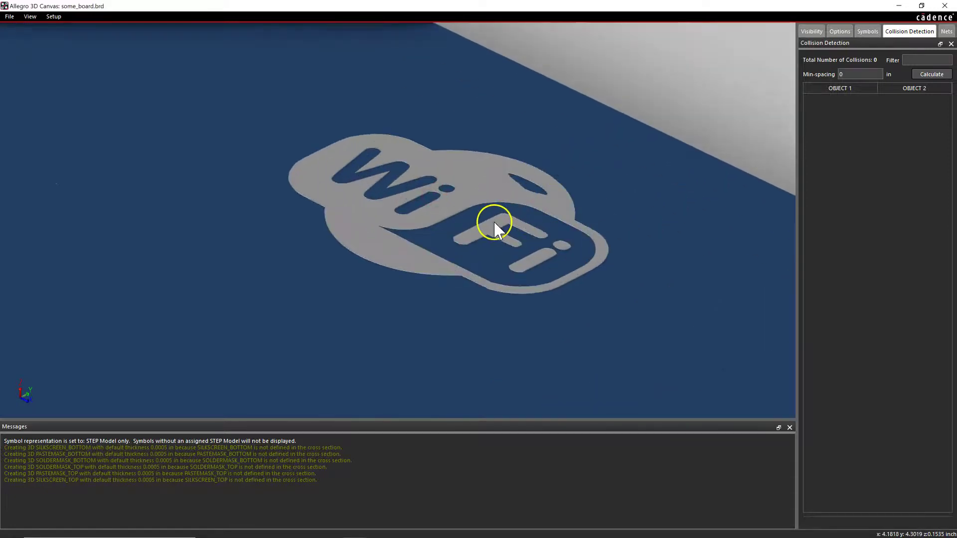
{"action": "middle_click_drag", "start_coordinate": [604, 205], "coordinate": [507, 202]}
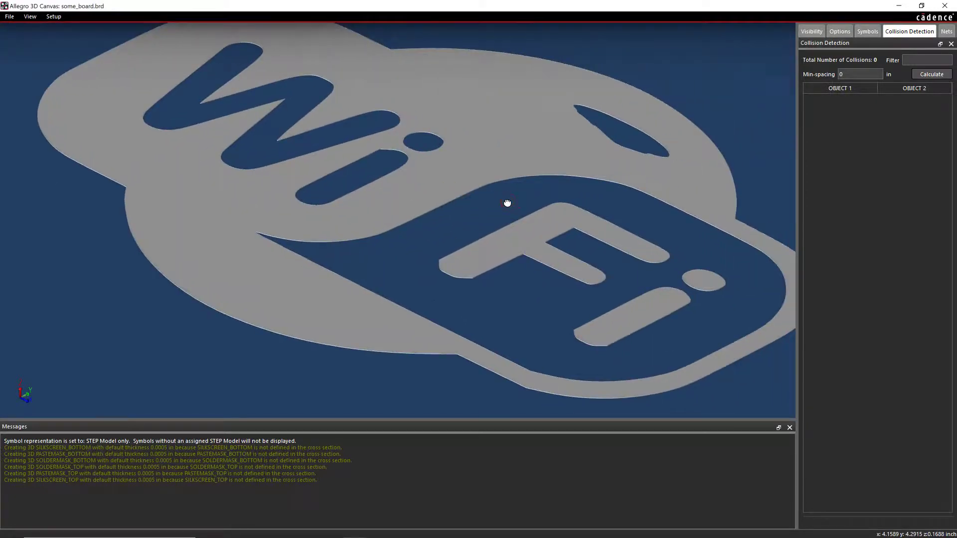
{"action": "scroll", "coordinate": [519, 204], "scroll_direction": "down", "scroll_amount": 4}
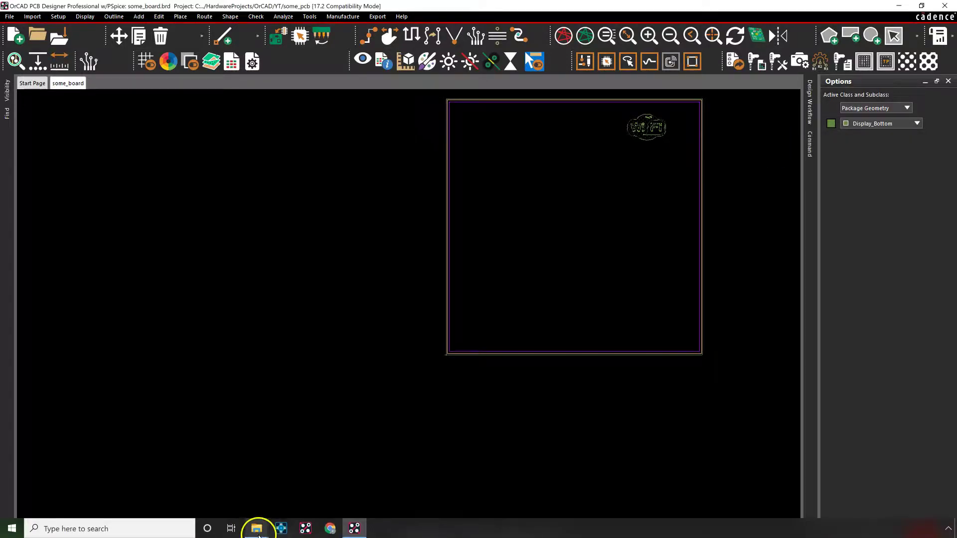
Step: Switch to the some_pcb folder in File Explorer and locate the files wifi_logo.dra and wifi_logo.osm
{"action": "mouse_move", "coordinate": [256, 530]}
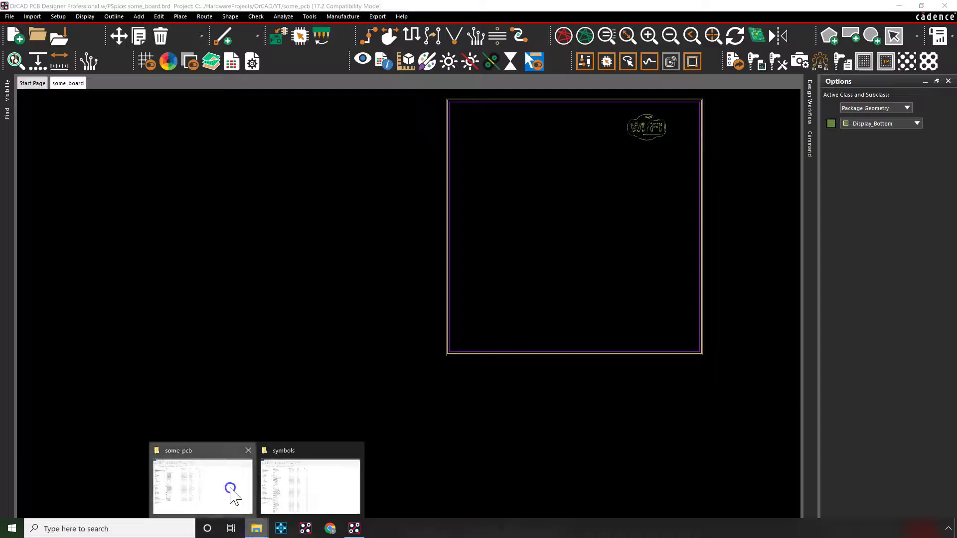
{"action": "left_click", "coordinate": [228, 487]}
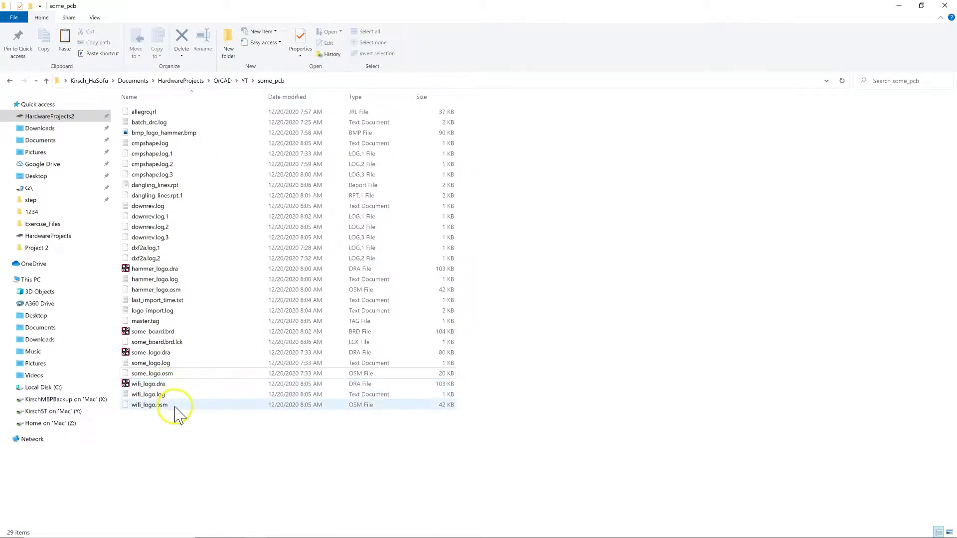
{"action": "left_click", "coordinate": [176, 384]}
{"action": "left_click", "coordinate": [171, 405], "text": "ctrl"}
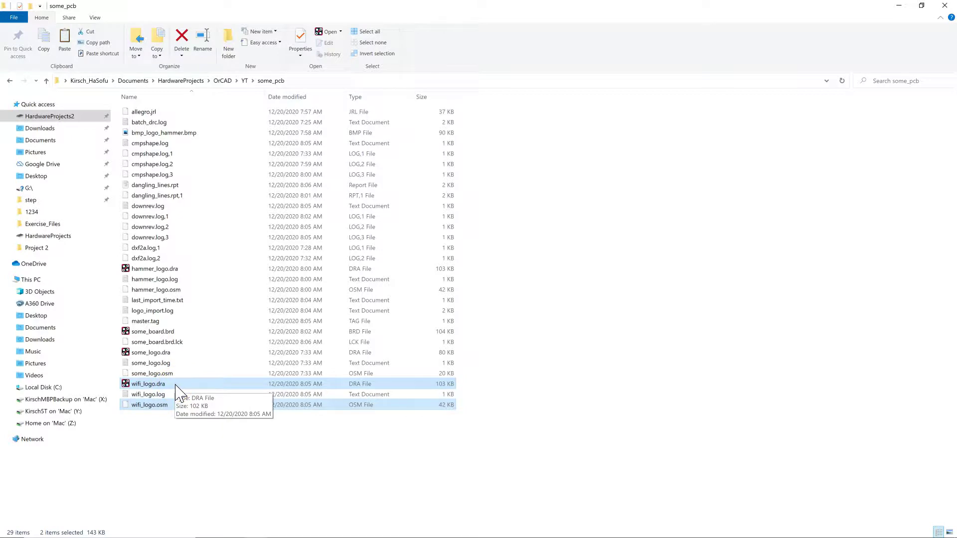
{"action": "left_click_drag", "start_coordinate": [180, 407], "coordinate": [185, 418]}
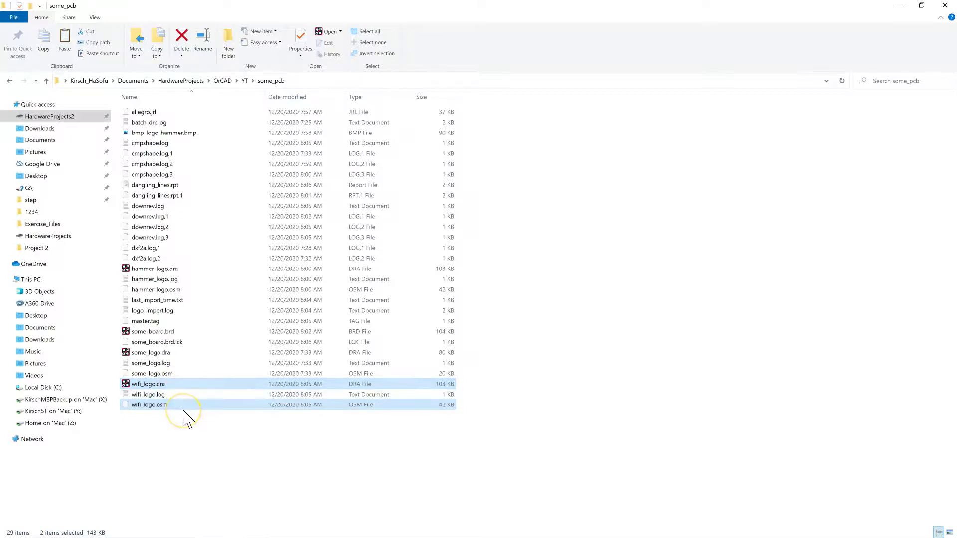
{"action": "left_click", "coordinate": [184, 432]}
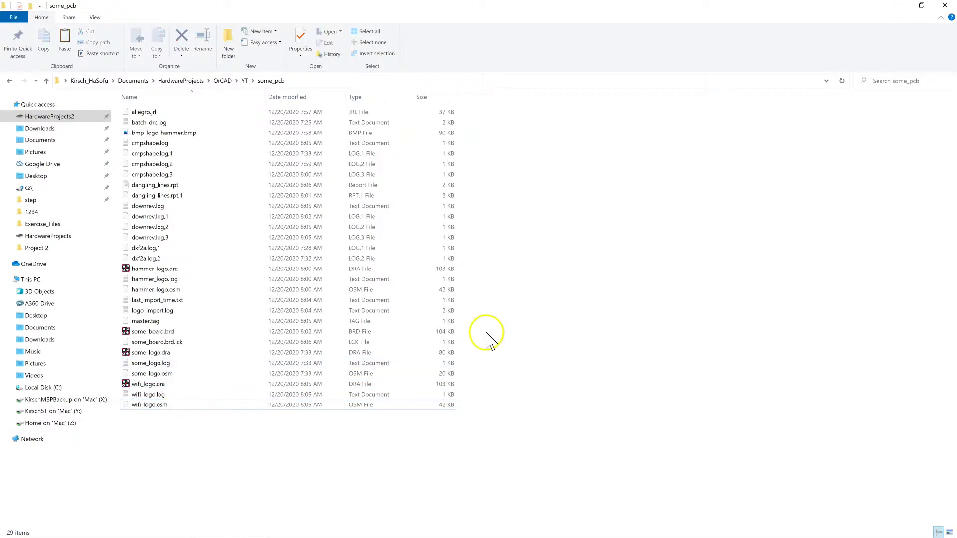
Step: Return to OrCAD PCB Designer and preview WIFI_LOGO in the format symbols placement list without placing it
{"action": "left_click", "coordinate": [355, 529]}
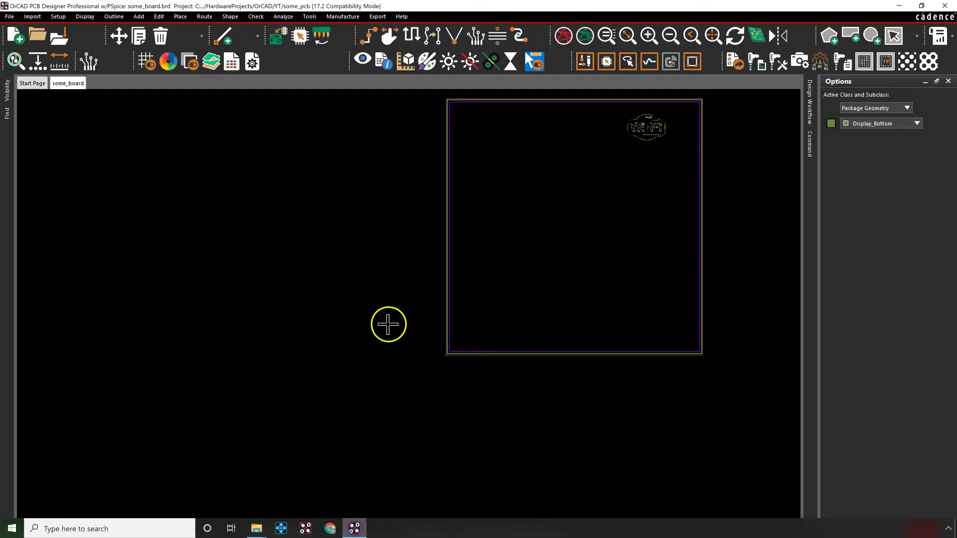
{"action": "left_click", "coordinate": [181, 18]}
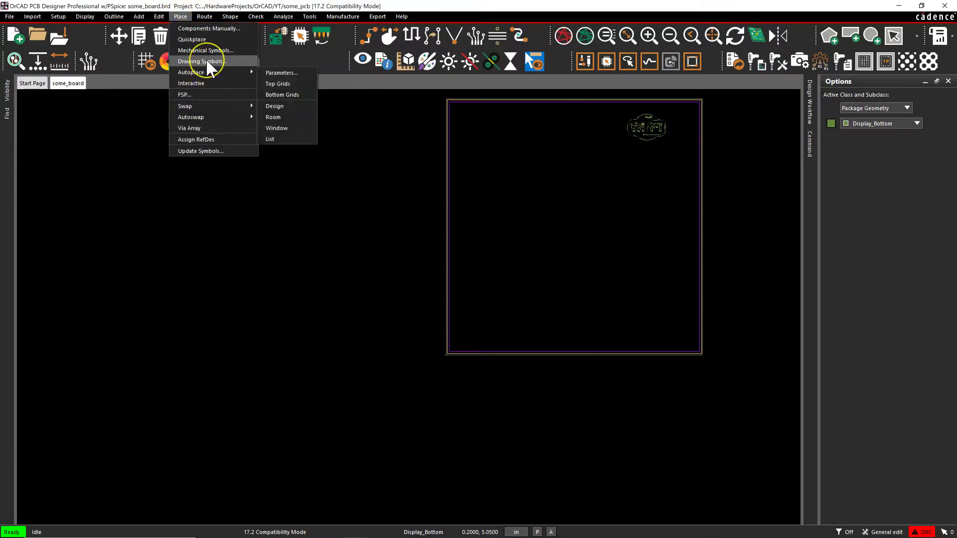
{"action": "left_click", "coordinate": [202, 61]}
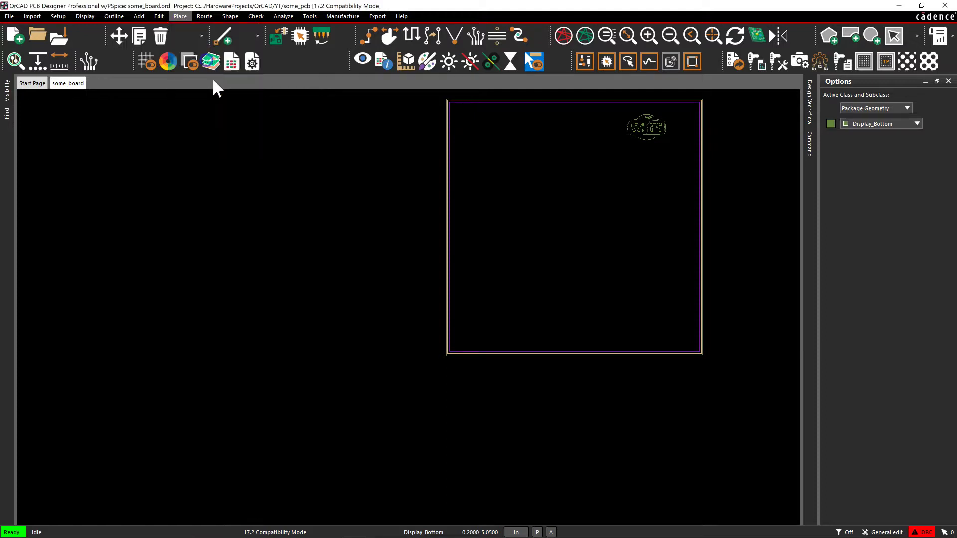
{"action": "left_click", "coordinate": [134, 65]}
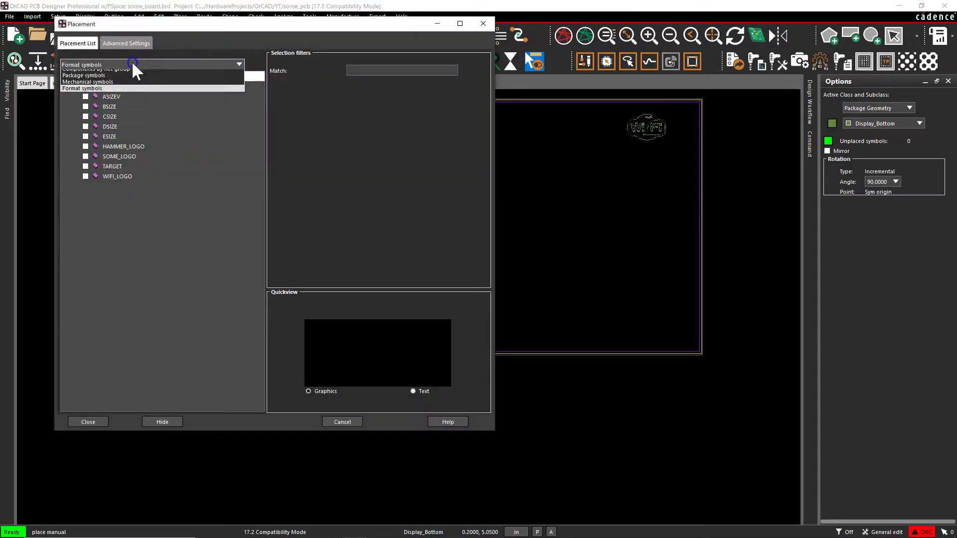
{"action": "left_click", "coordinate": [165, 266]}
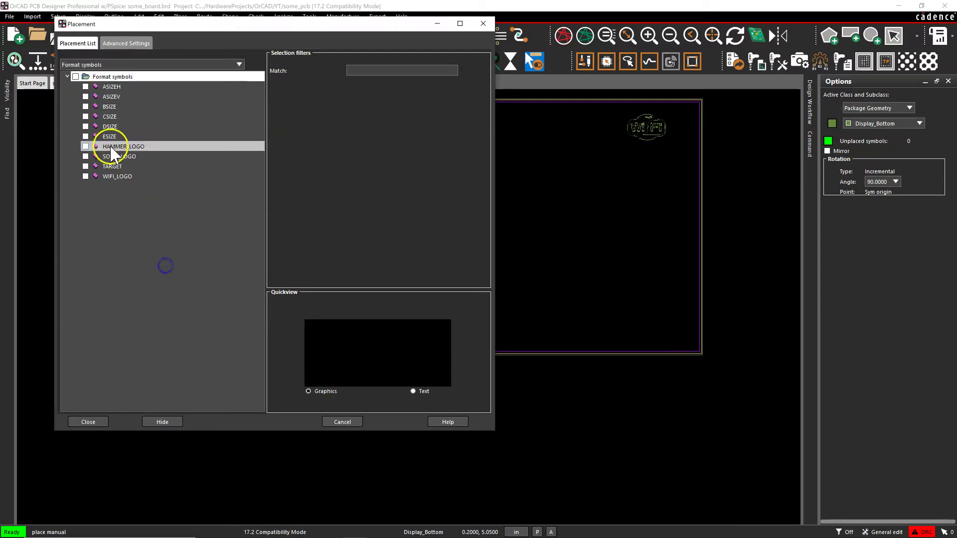
{"action": "left_click", "coordinate": [86, 177]}
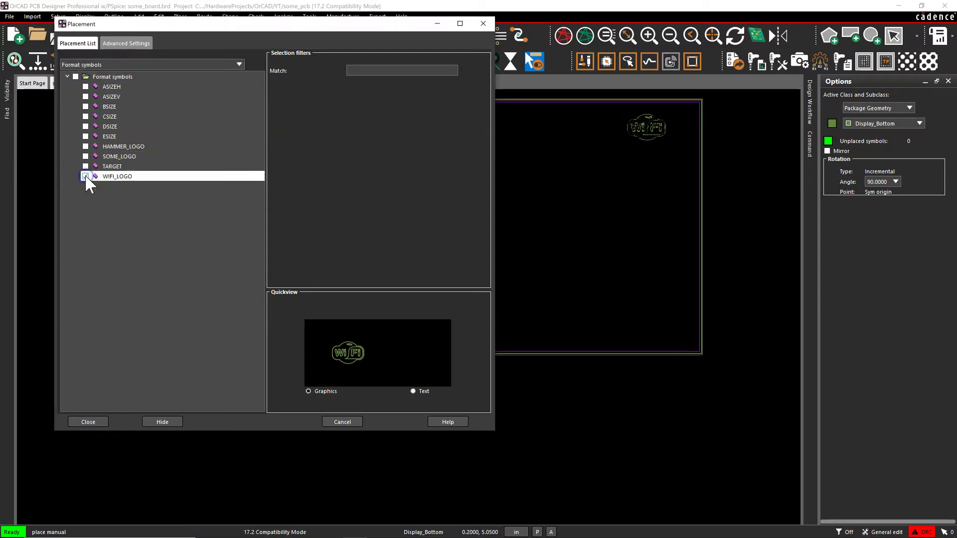
{"action": "left_click", "coordinate": [342, 422]}
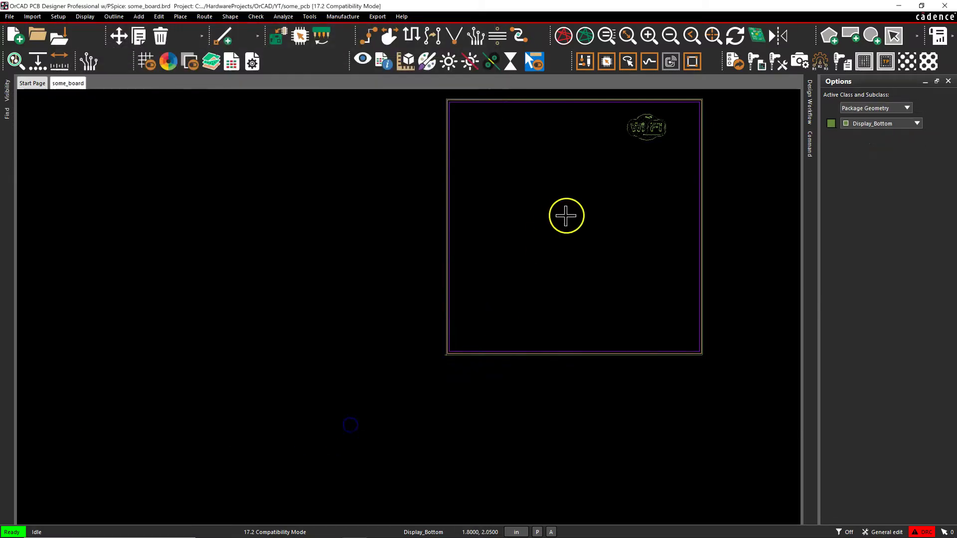
{"action": "scroll", "coordinate": [756, 104], "scroll_direction": "up", "scroll_amount": 2}
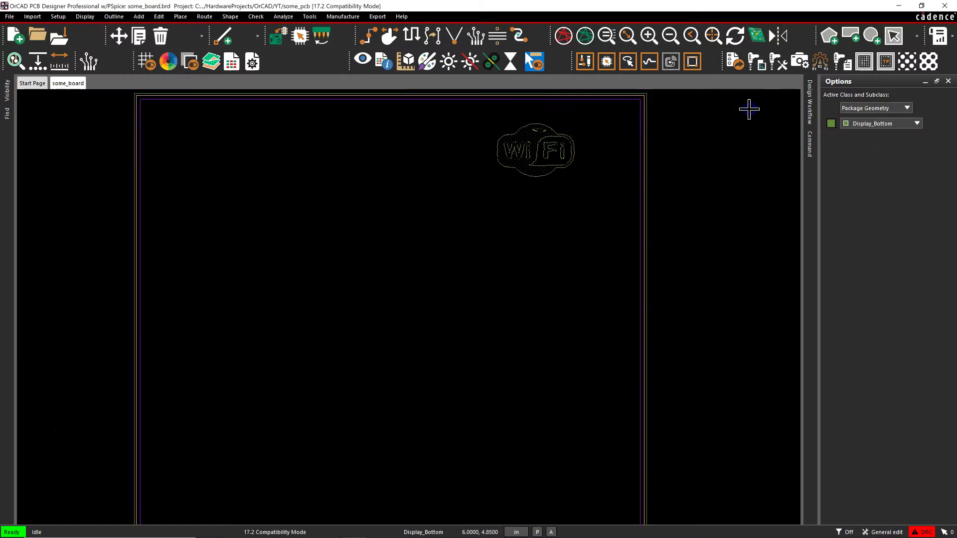